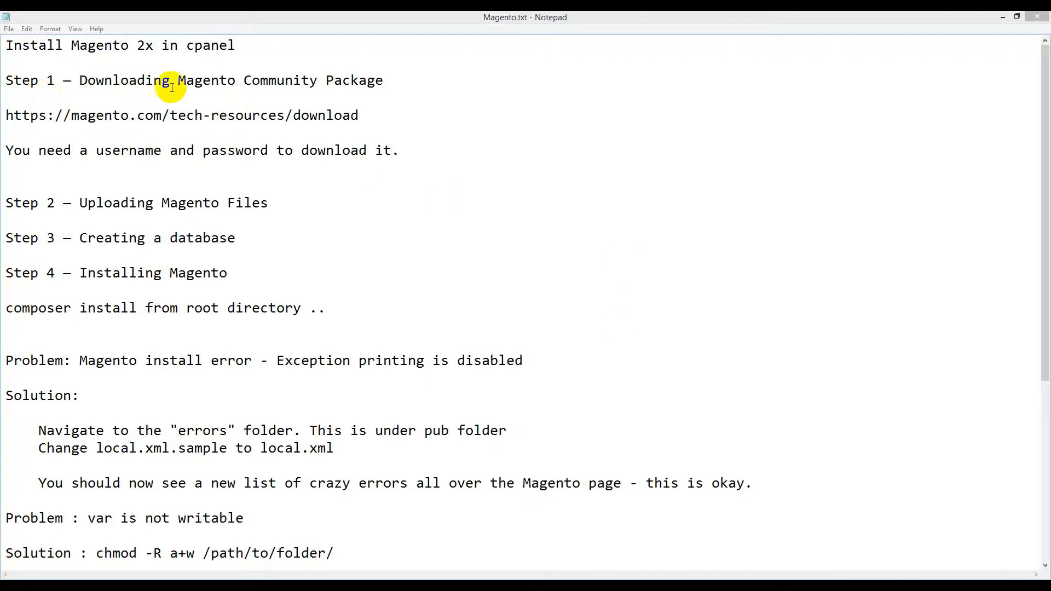
# Review the download URL and login note in the notes, then bring up the Magento download page.
pyautogui.moveTo(5, 115); pyautogui.dragTo(380, 114)
pyautogui.click(380, 121)
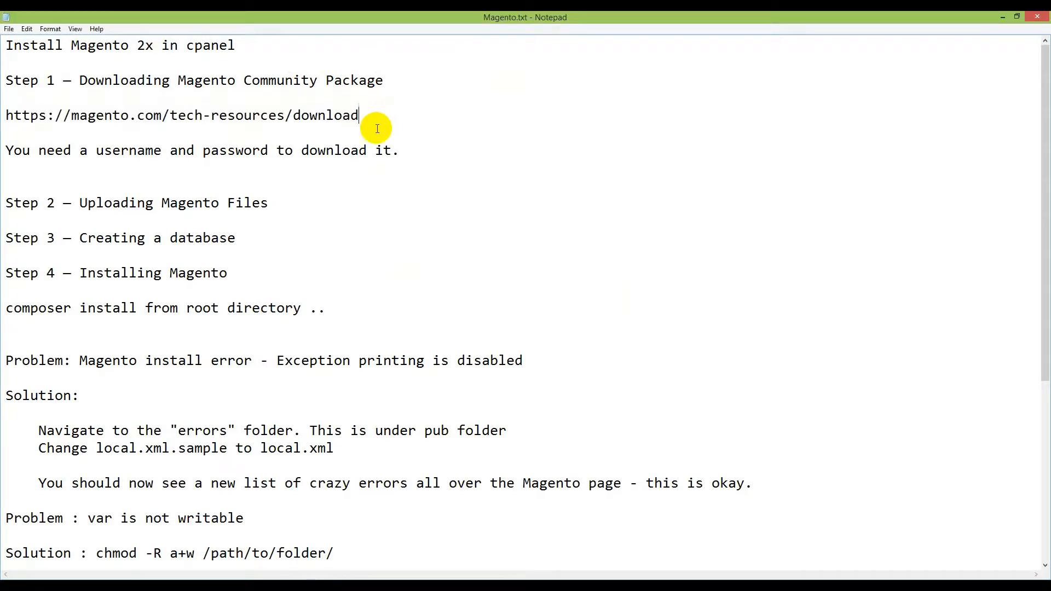
pyautogui.moveTo(7, 150); pyautogui.dragTo(413, 141)
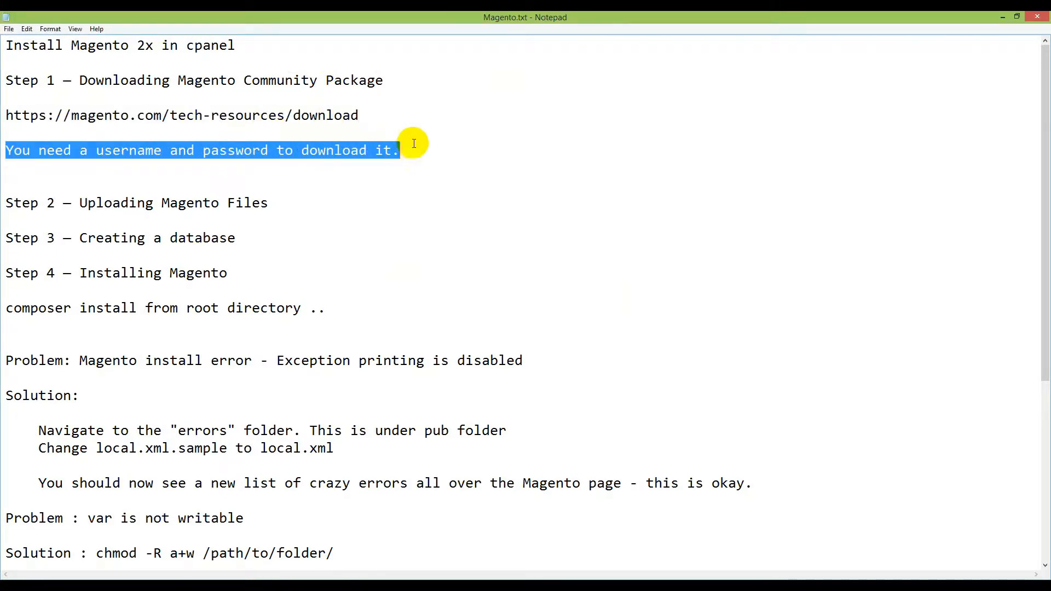
pyautogui.click(1004, 19)
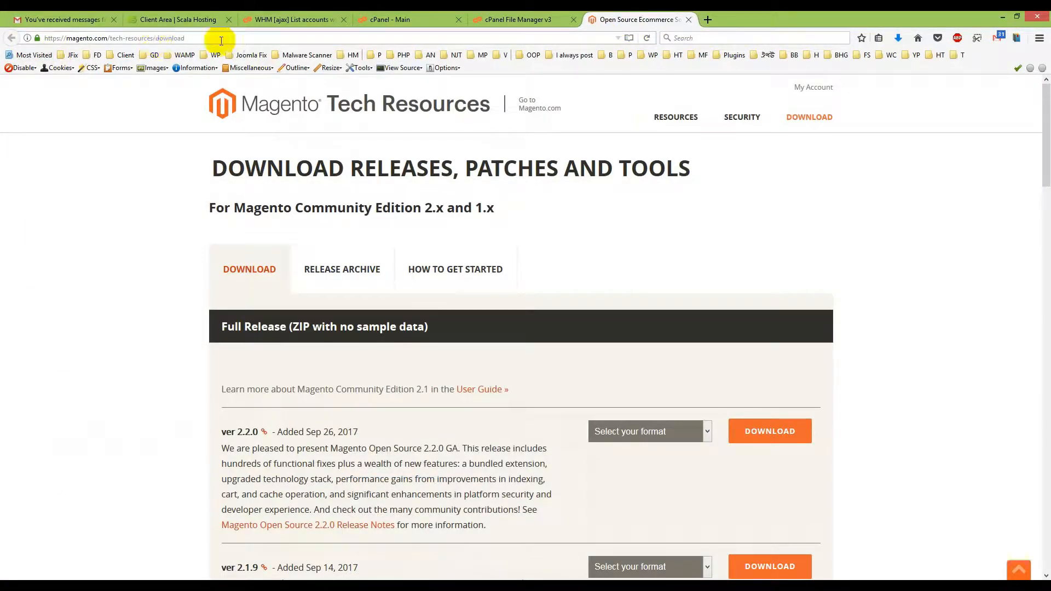
pyautogui.click(66, 37)
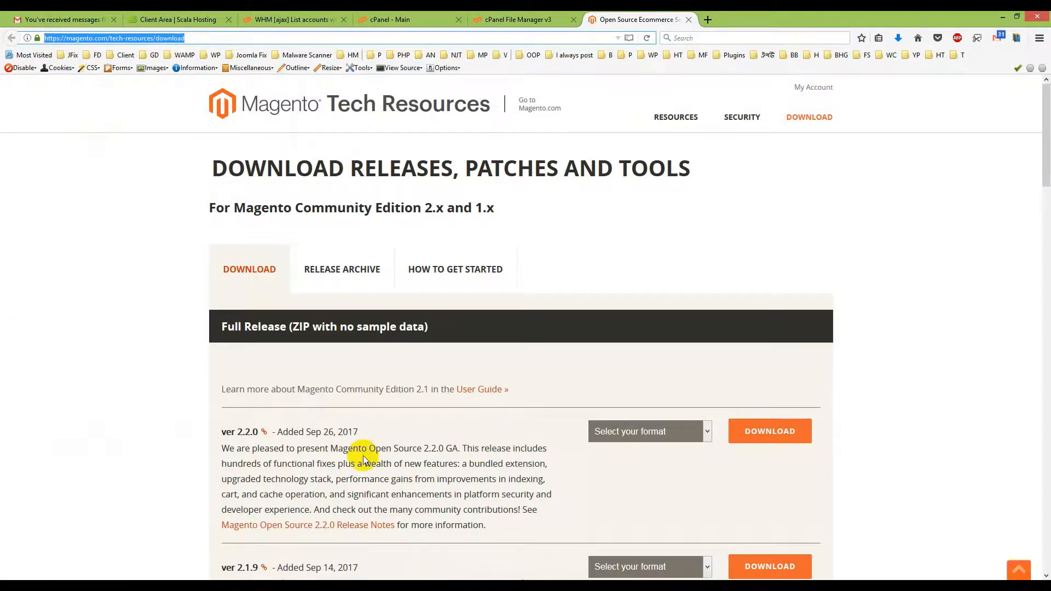
pyautogui.click(399, 422)
pyautogui.scroll(-3, 400, 423)
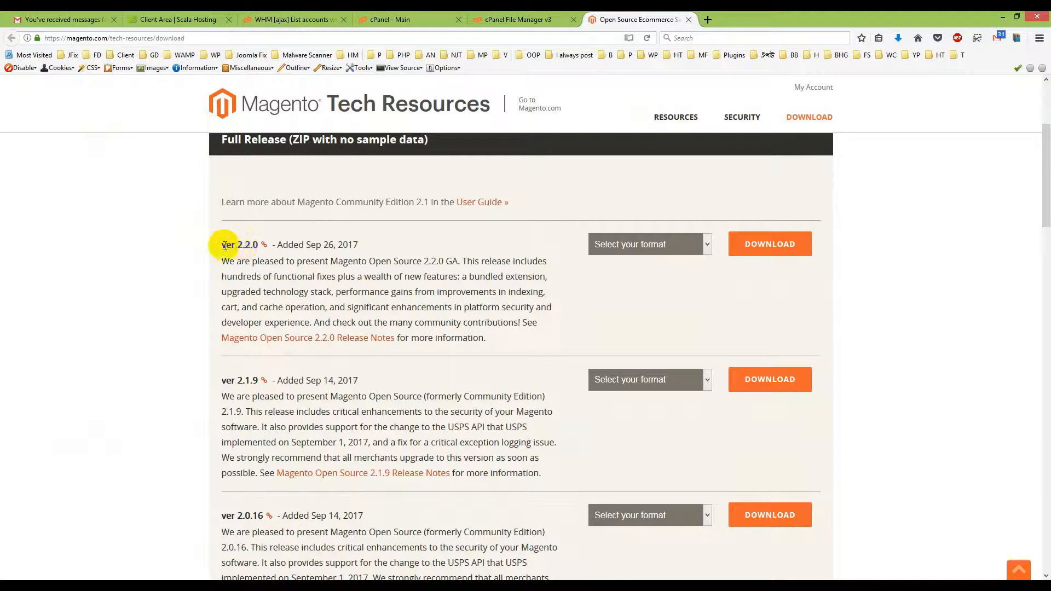
# Download the Magento 2.2.0 package in .zip format and confirm the download finished.
pyautogui.click(700, 245)
pyautogui.click(688, 274)
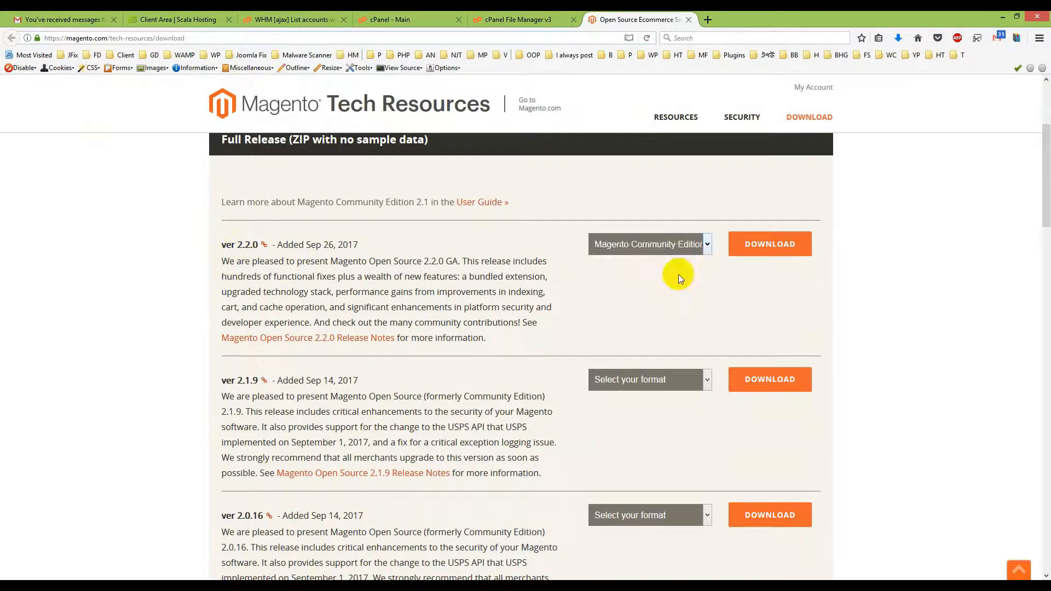
pyautogui.click(772, 246)
pyautogui.click(764, 247)
pyautogui.click(898, 38)
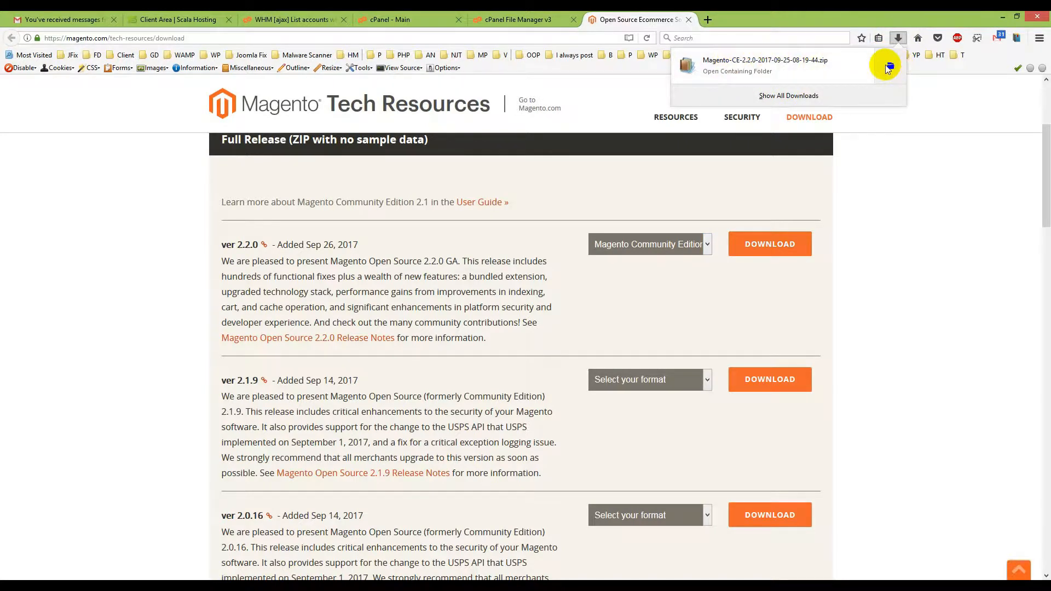
pyautogui.click(929, 187)
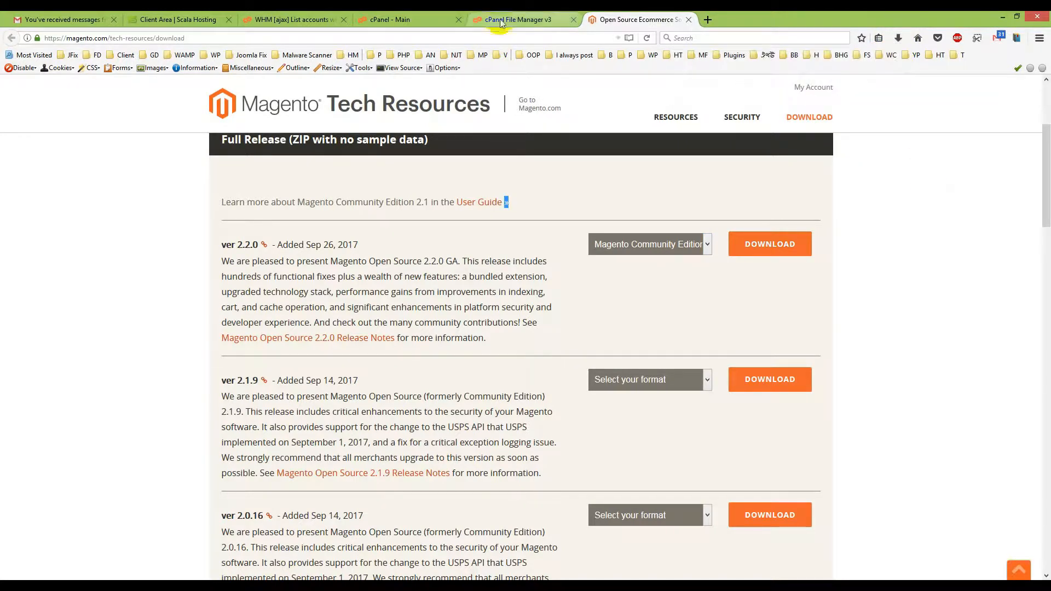
pyautogui.click(416, 18)
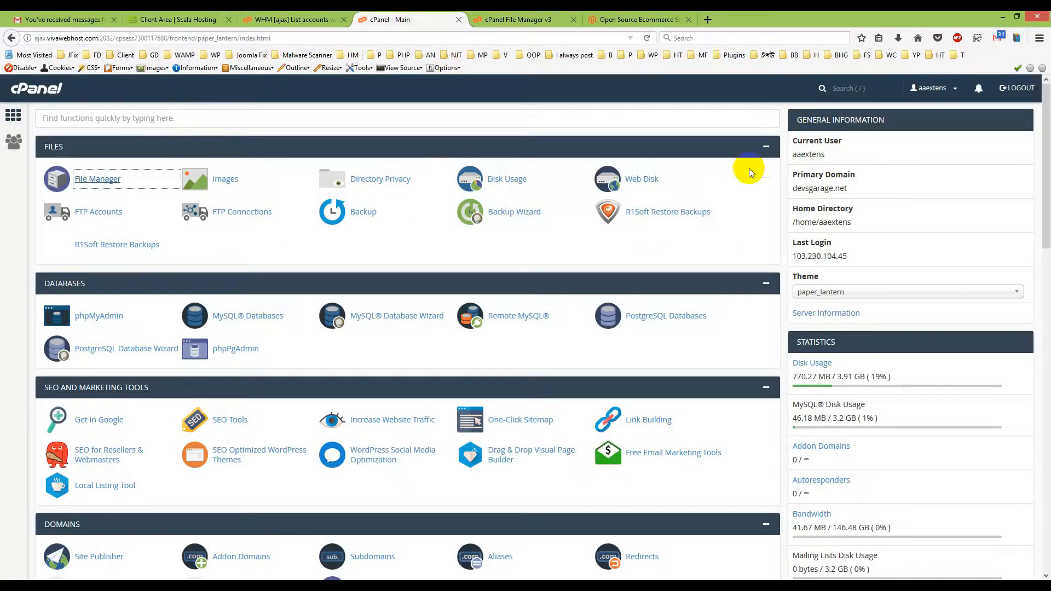
# Open the File Manager upload page for public_html and confirm the downloaded zip is available.
pyautogui.moveTo(845, 193); pyautogui.dragTo(786, 190)
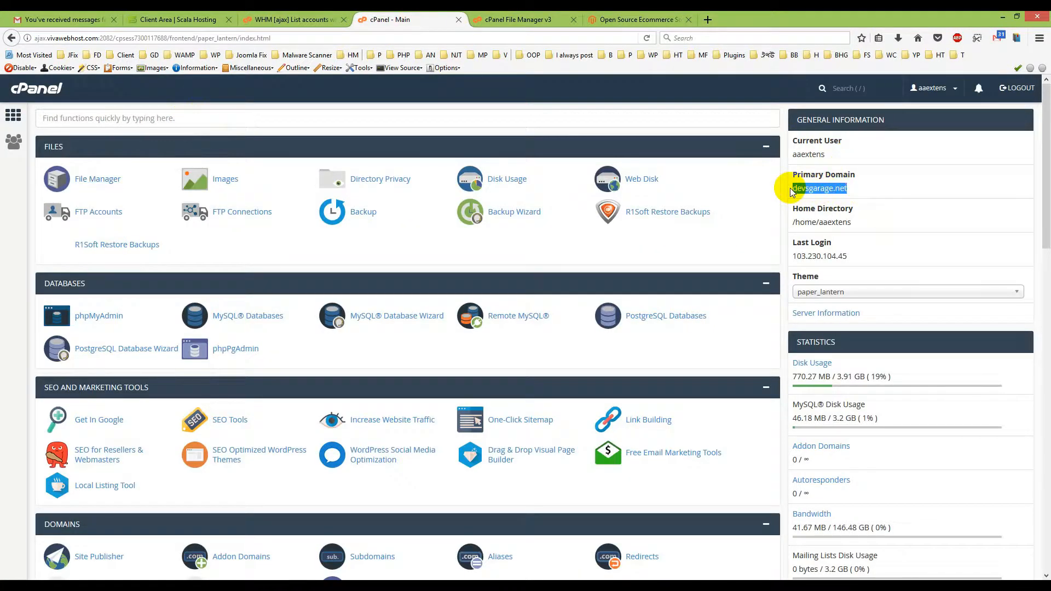
pyautogui.click(492, 17)
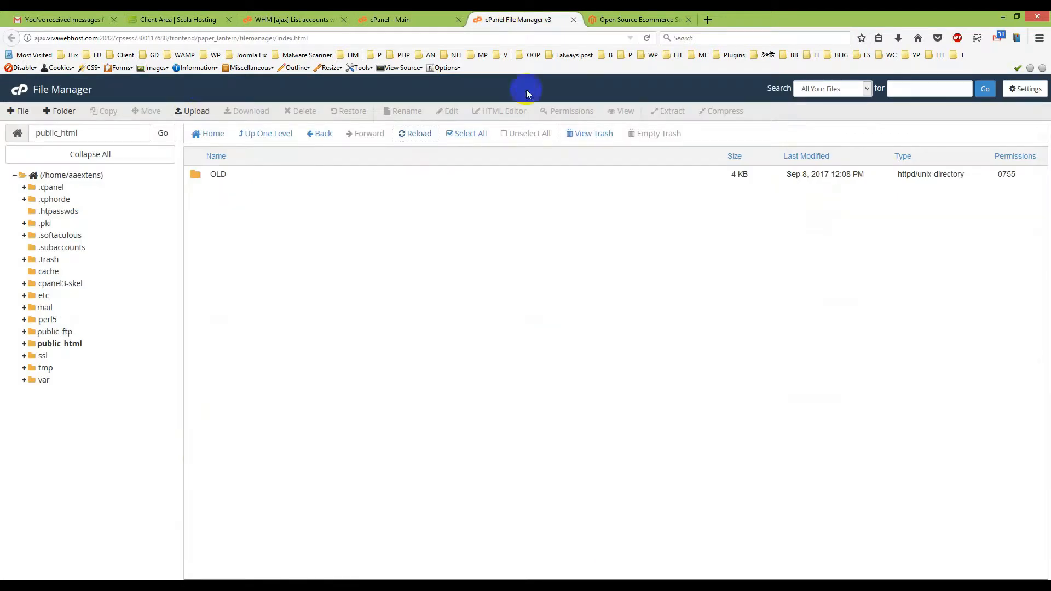
pyautogui.click(198, 113)
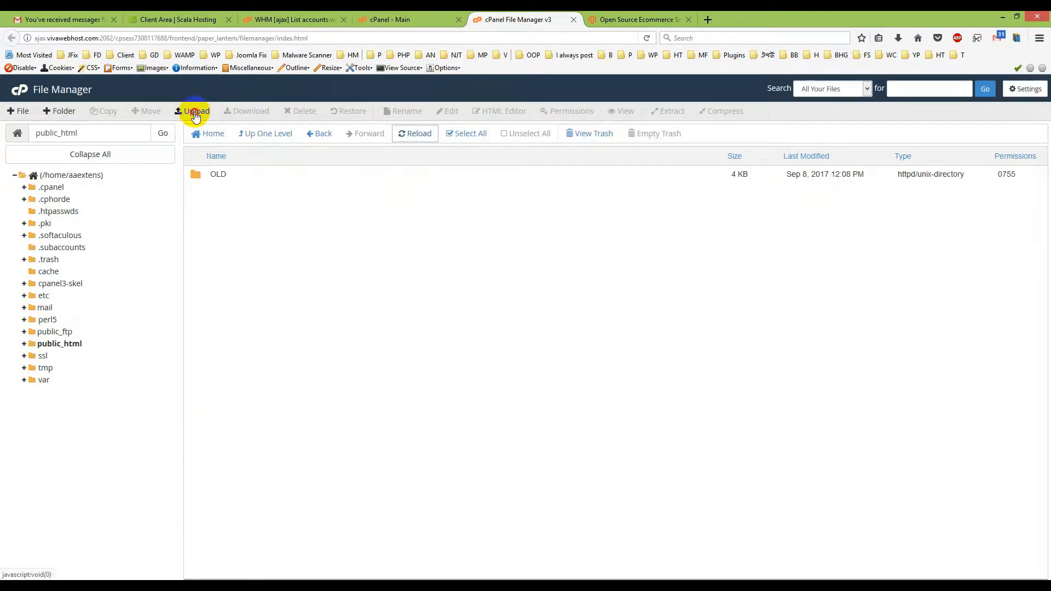
pyautogui.click(730, 15)
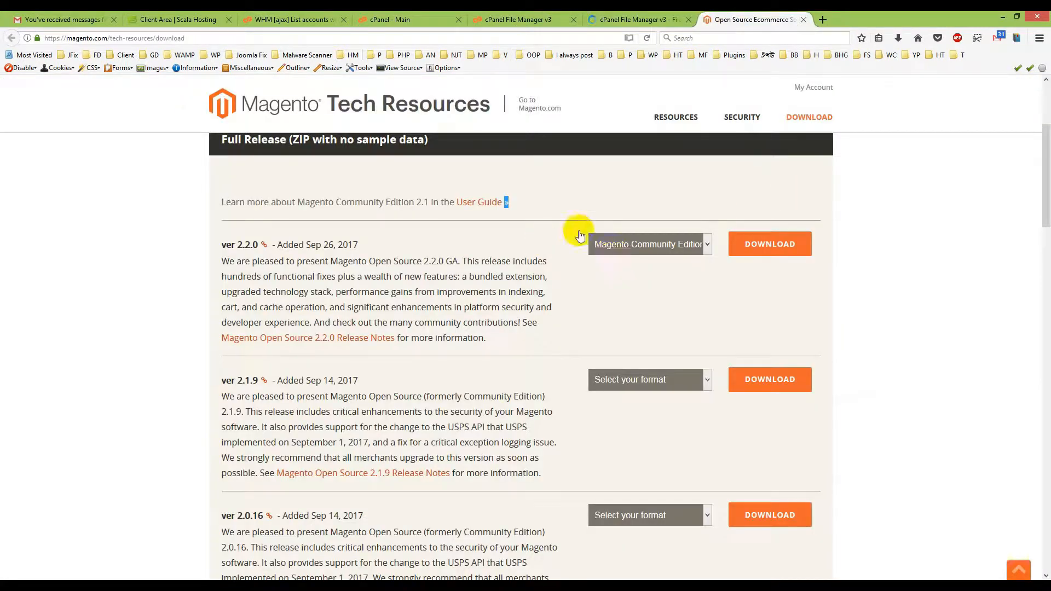
pyautogui.click(898, 38)
pyautogui.click(636, 19)
pyautogui.click(523, 264)
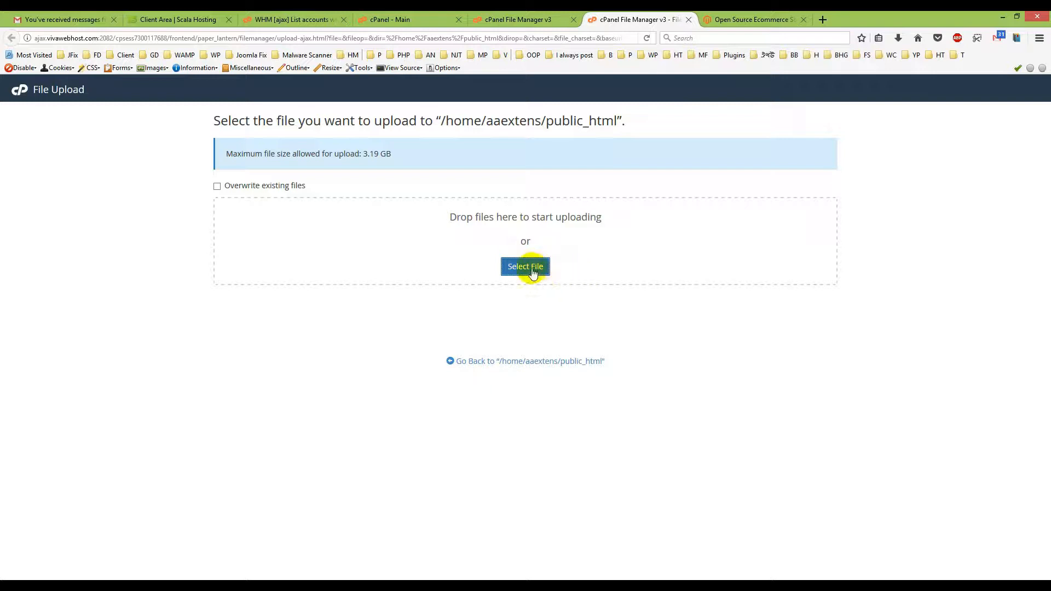
pyautogui.click(528, 269)
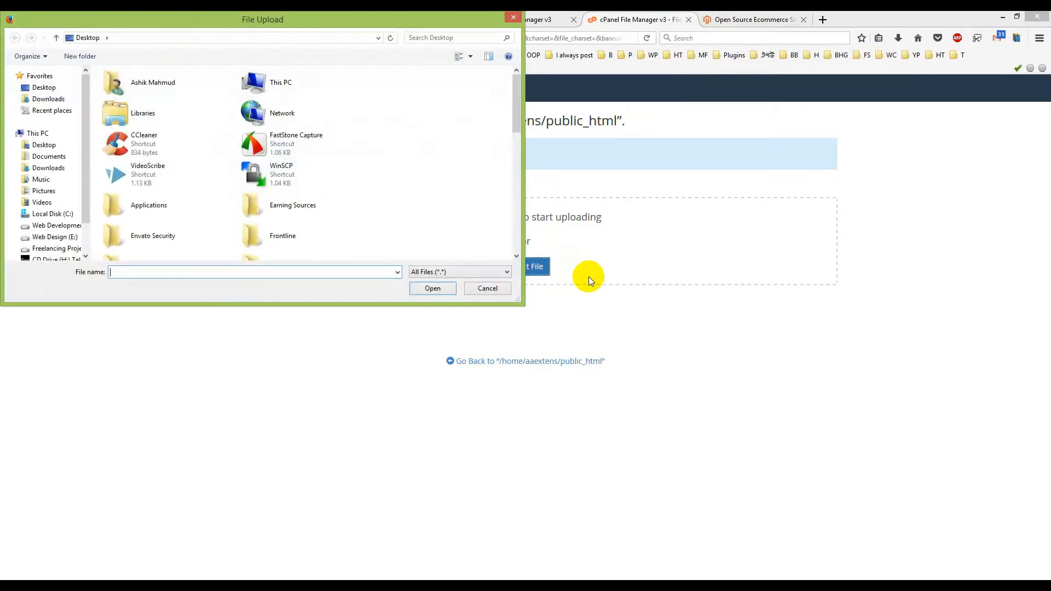
pyautogui.click(44, 99)
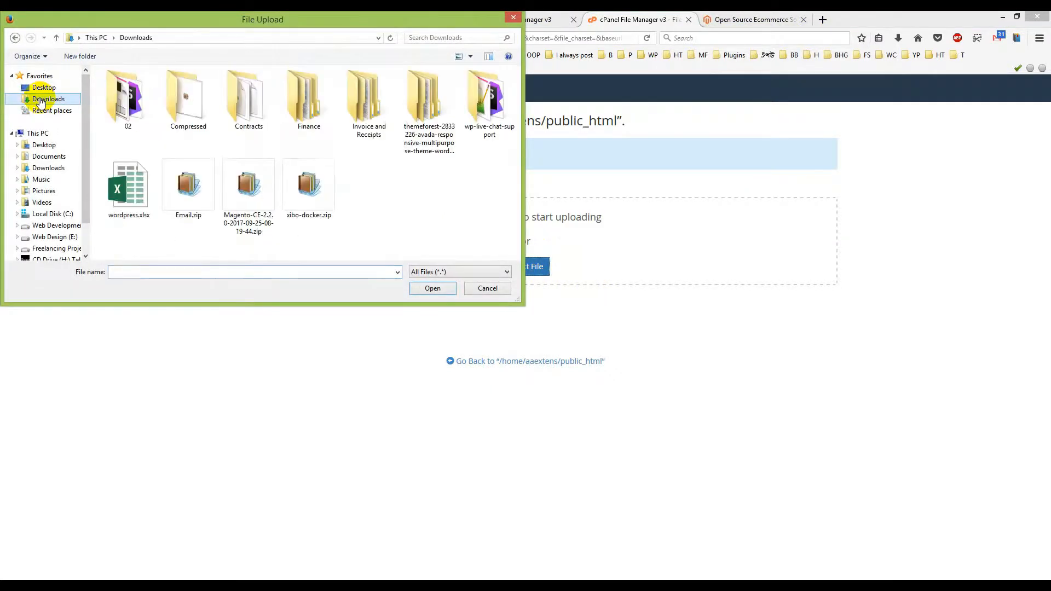
pyautogui.doubleClick(245, 196)
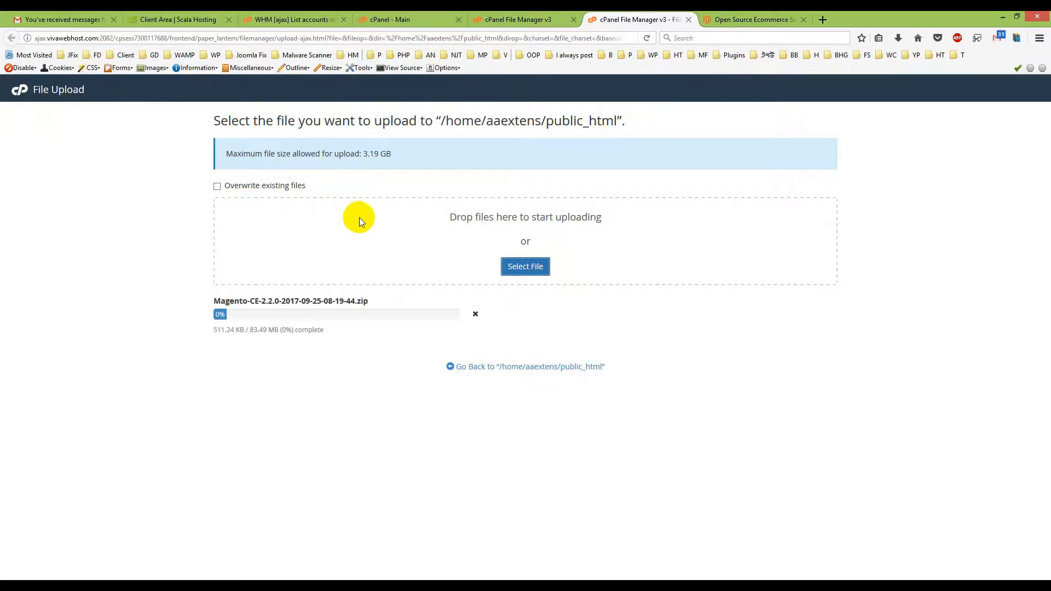
pyautogui.click(470, 587)
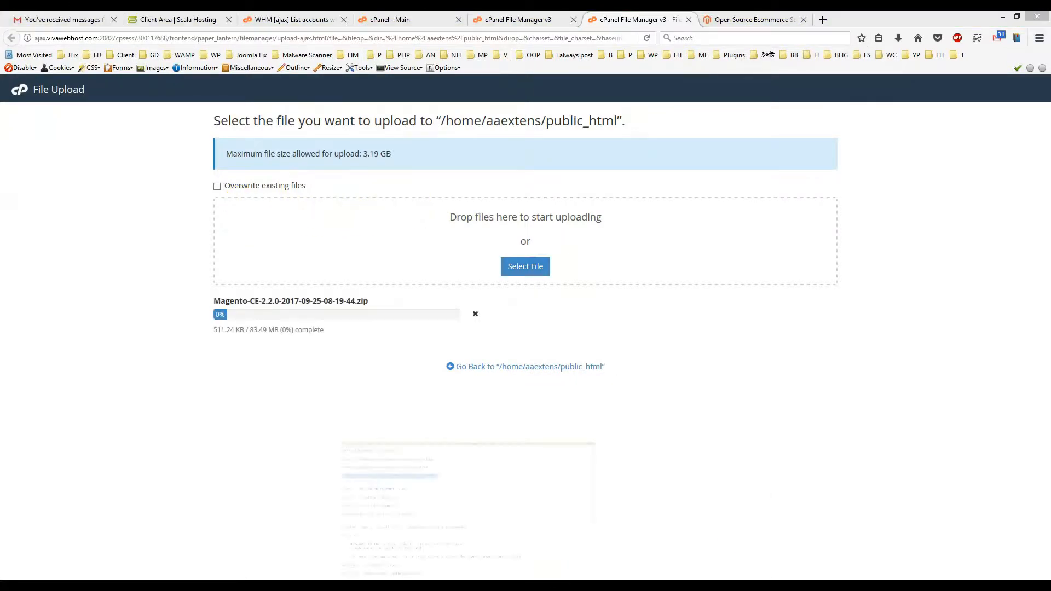
pyautogui.moveTo(275, 202); pyautogui.dragTo(4, 201)
pyautogui.click(307, 206)
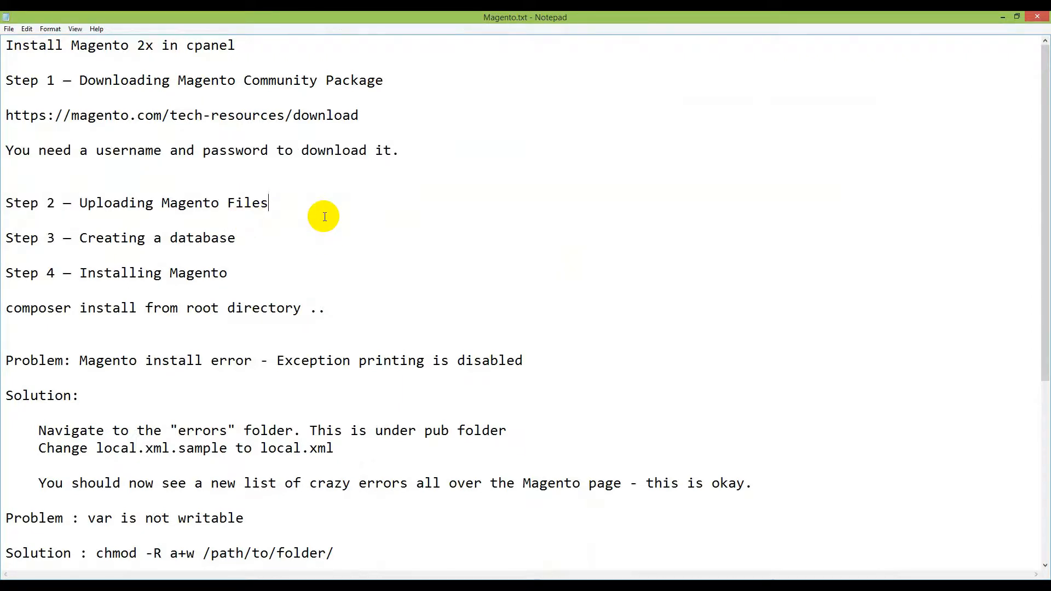
# Hide the Notepad notes to see the uploaded 83.49 MB zip in public_html.
pyautogui.click(1009, 18)
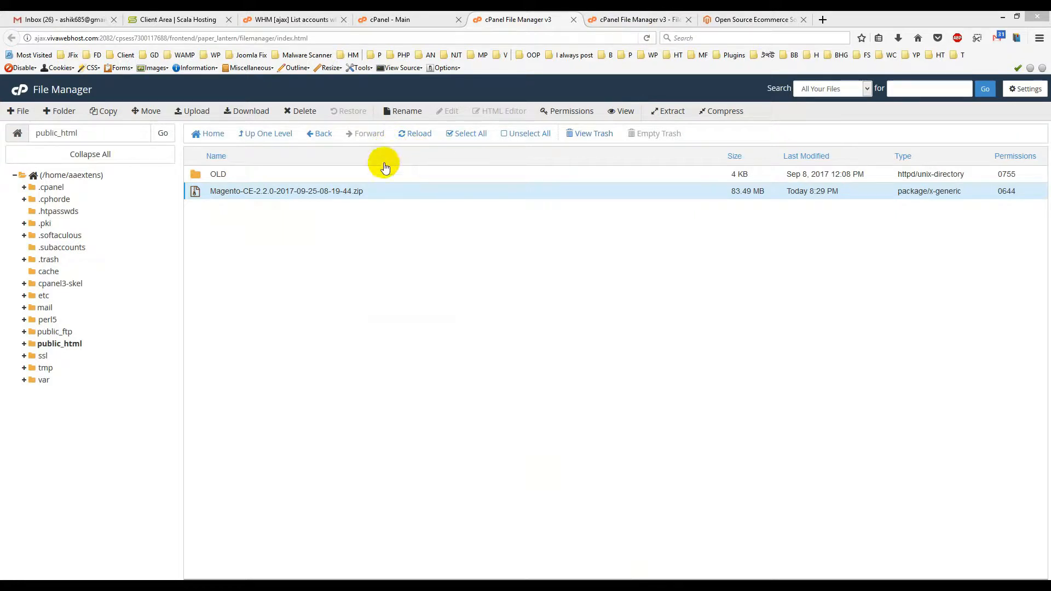
# Extract the Magento zip into /public_html and switch back to the installation notes.
pyautogui.click(673, 113)
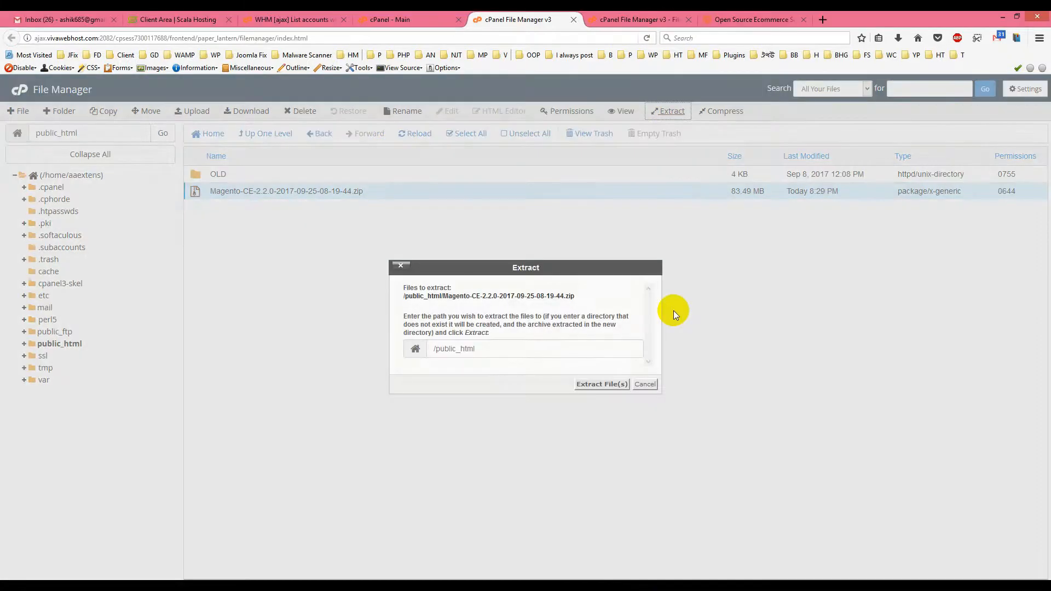
pyautogui.click(604, 382)
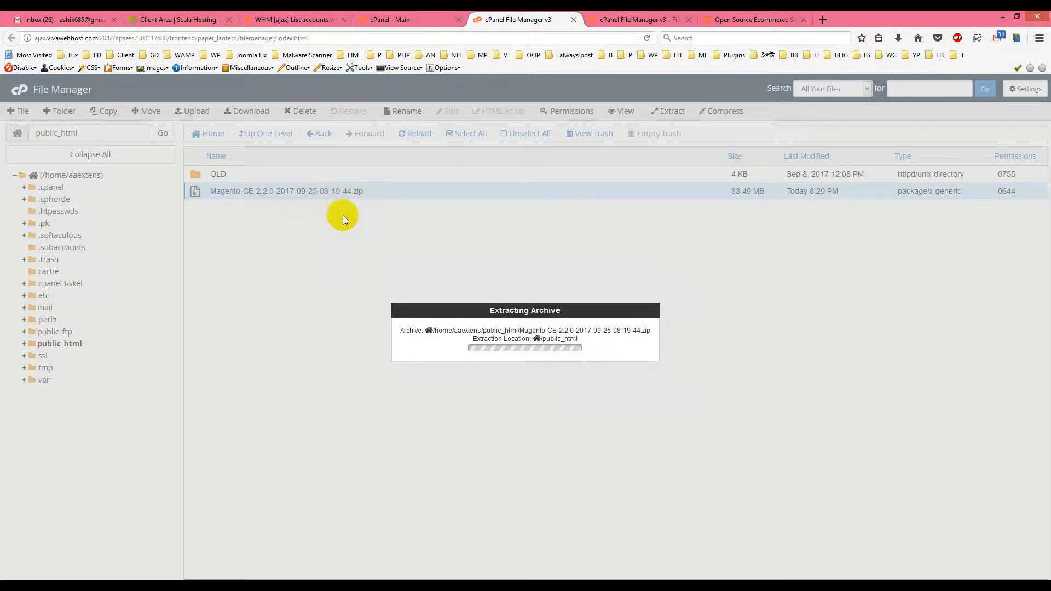
pyautogui.hotkey('alt', 'Tab')
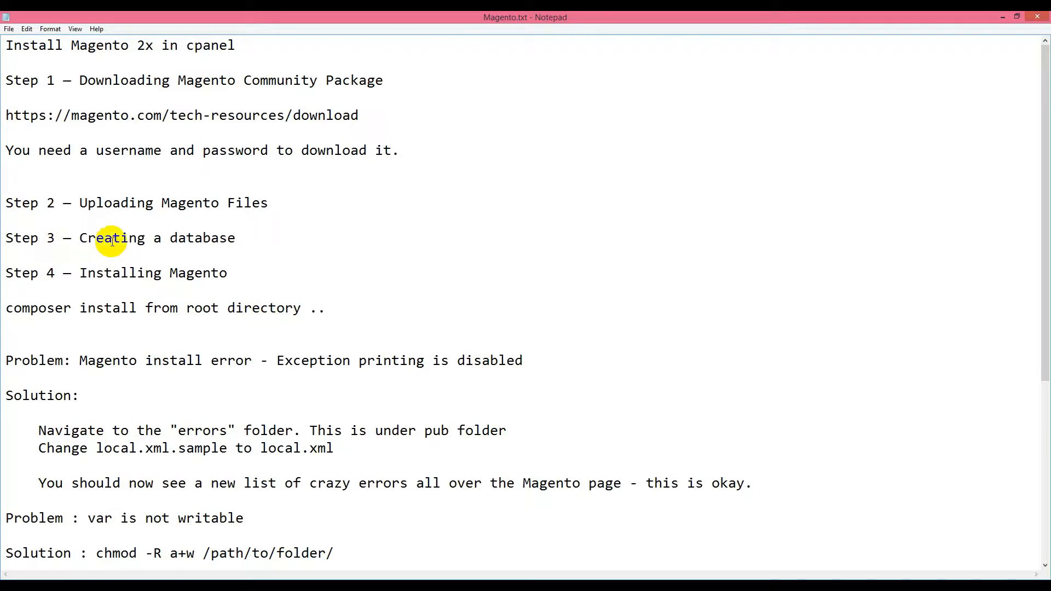
# Highlight the 'Creating a database' step in the notes, then hide Notepad.
pyautogui.moveTo(236, 239); pyautogui.dragTo(72, 239)
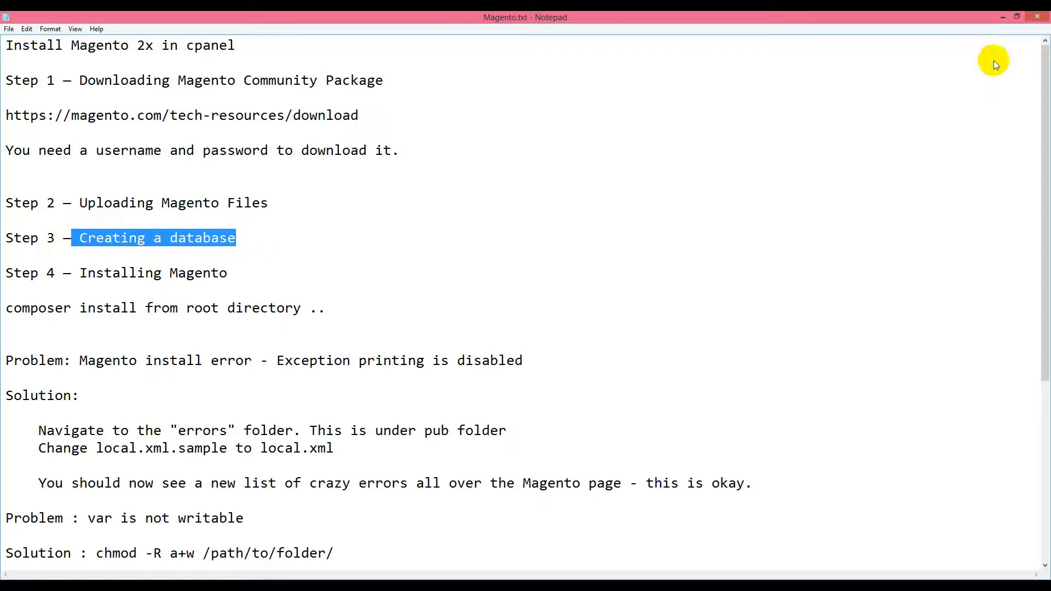
pyautogui.click(1002, 17)
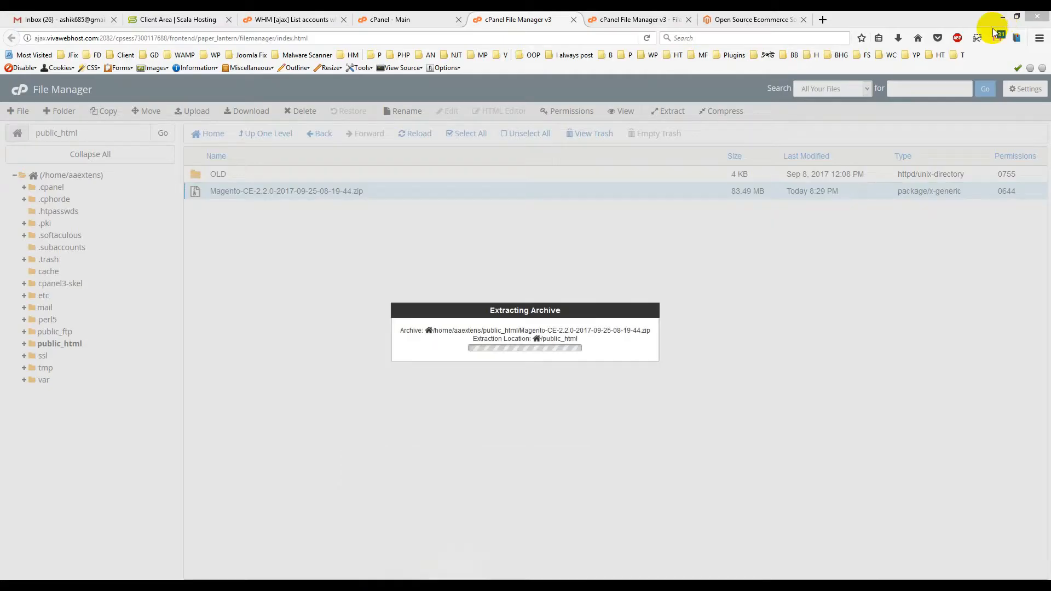
# Create a new MySQL database named mg on the MySQL Databases page.
pyautogui.click(384, 21)
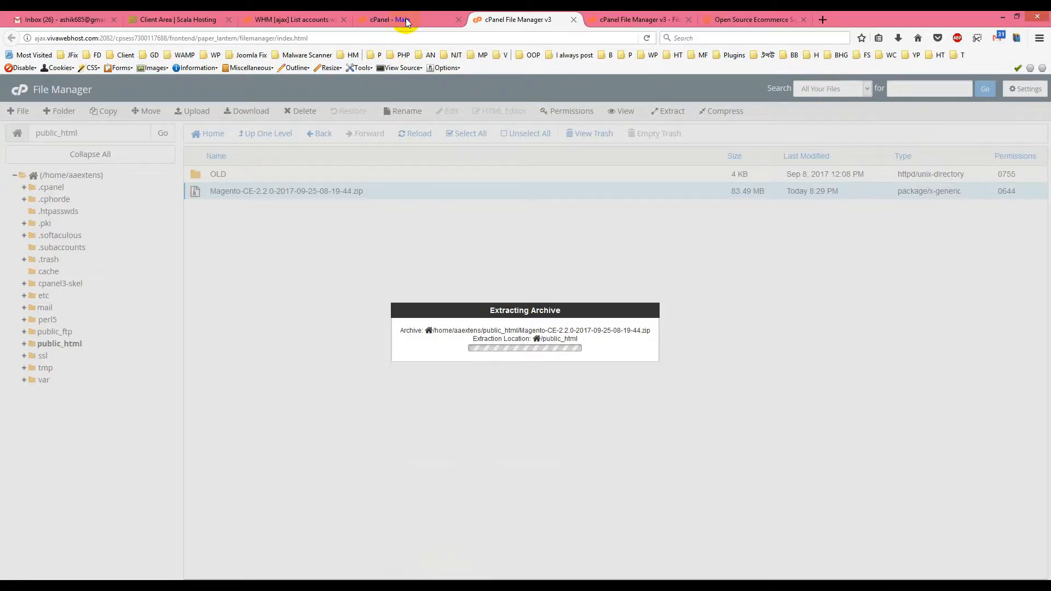
pyautogui.click(406, 18)
pyautogui.click(236, 316)
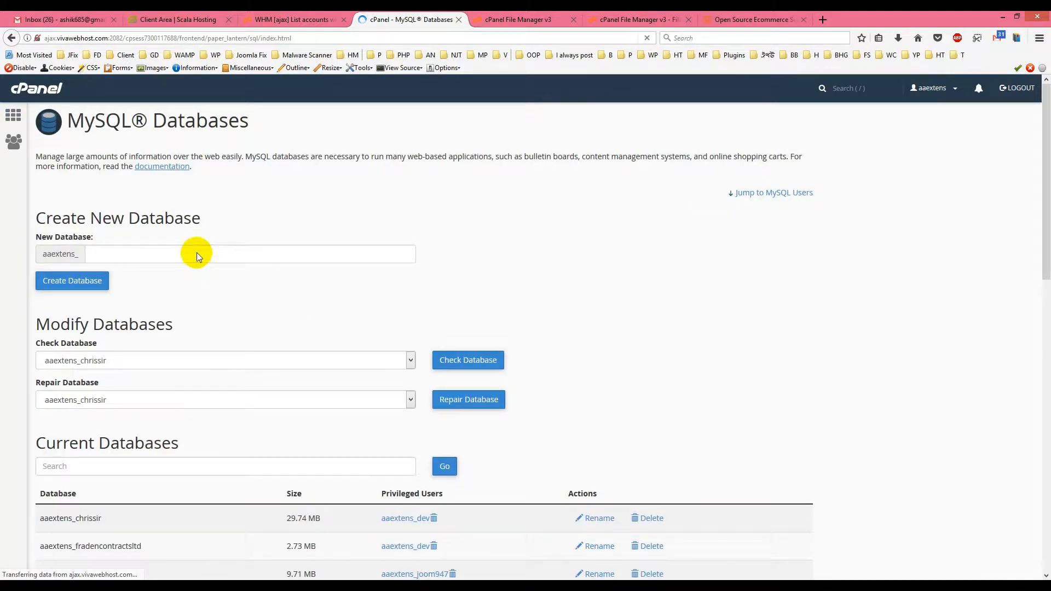
pyautogui.click(191, 254)
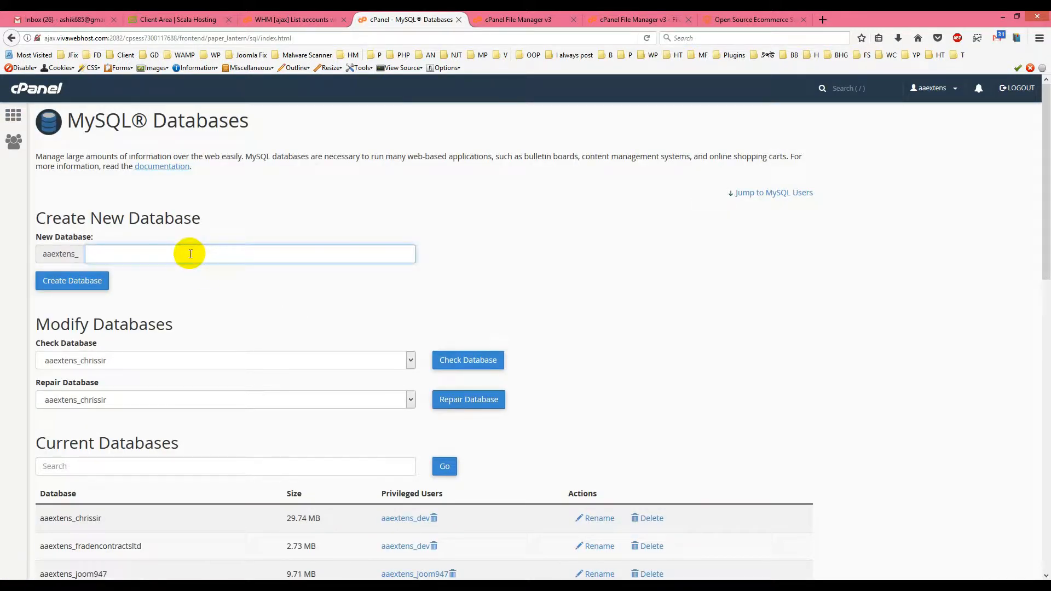
pyautogui.write('mg')
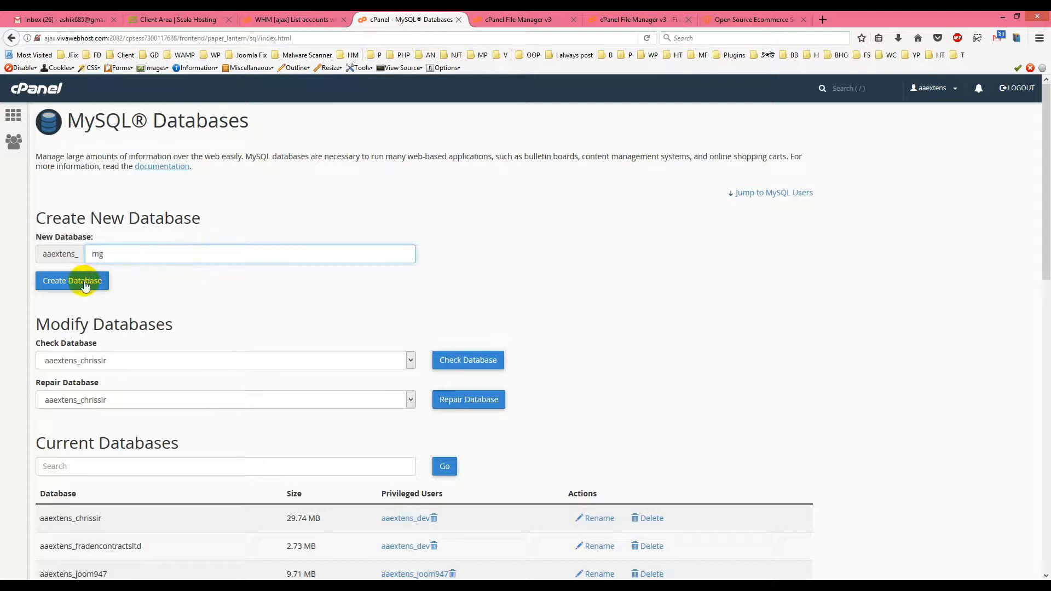
pyautogui.click(85, 282)
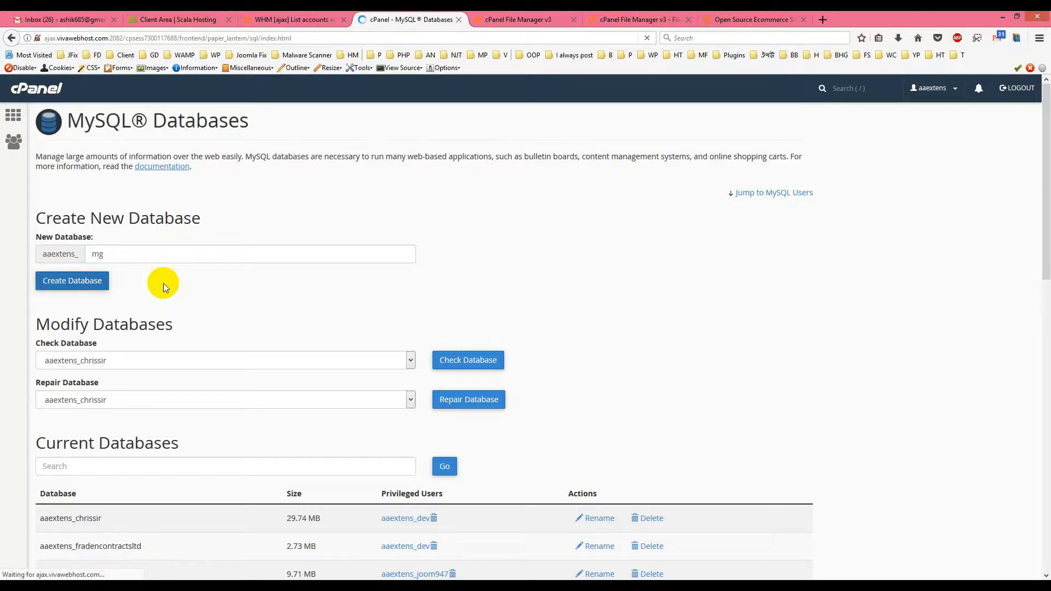
# Record the full database name aaextens_mg in a new Notepad note.
pyautogui.moveTo(187, 162); pyautogui.dragTo(139, 163)
pyautogui.hotkey('ctrl', 'c')
pyautogui.press('super')
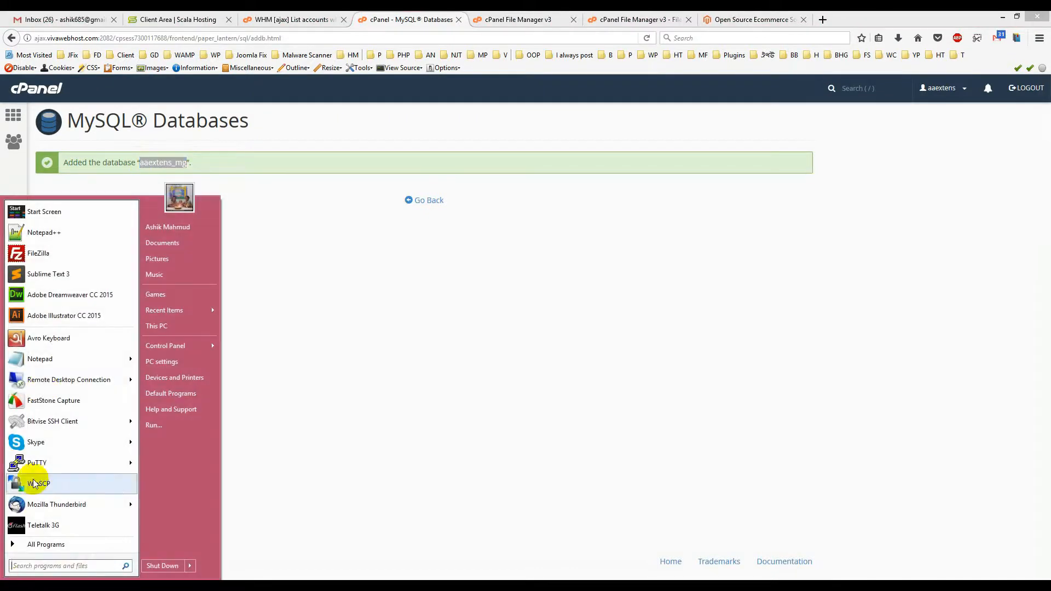
pyautogui.click(37, 362)
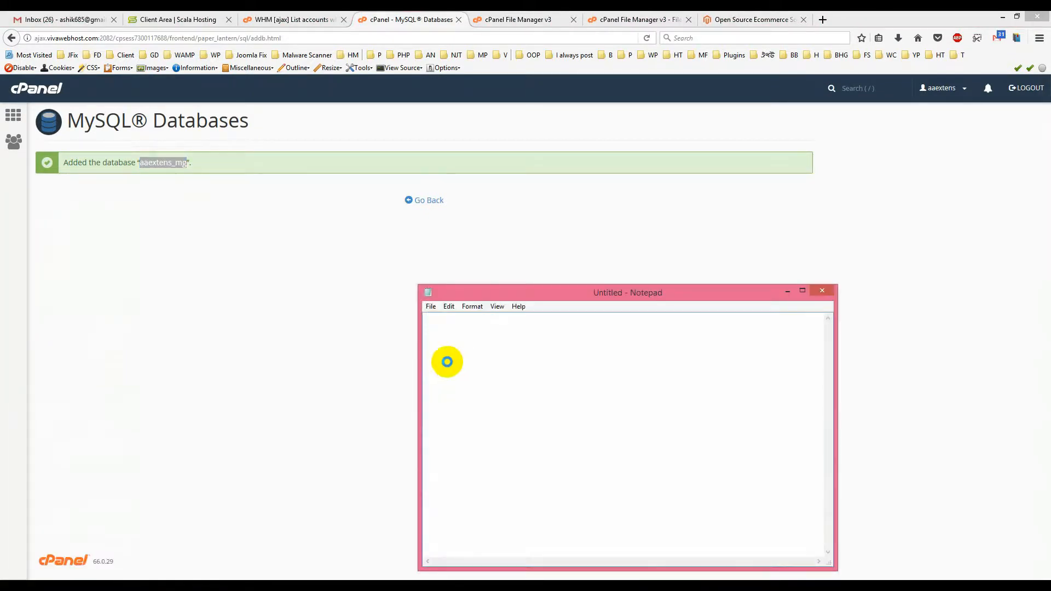
pyautogui.hotkey('ctrl', 'v')
pyautogui.click(414, 200)
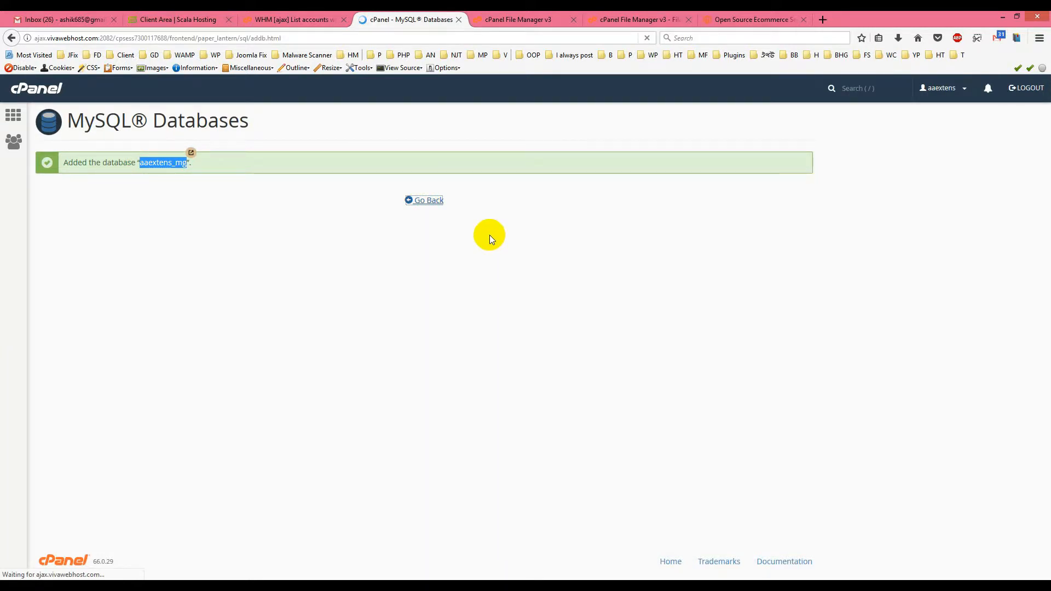
pyautogui.scroll(-4, 308, 471)
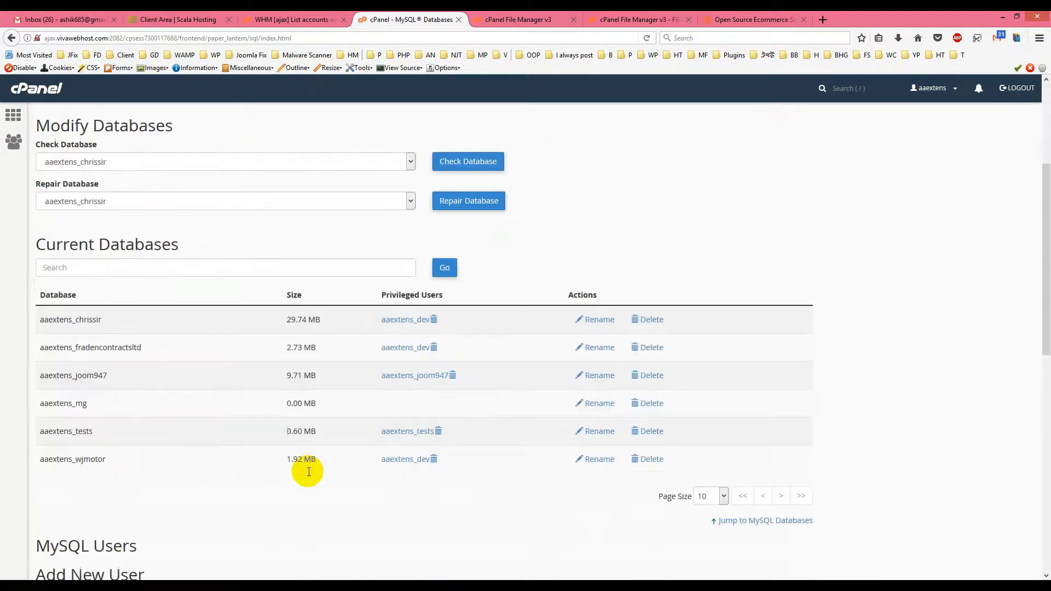
pyautogui.scroll(-5, 307, 472)
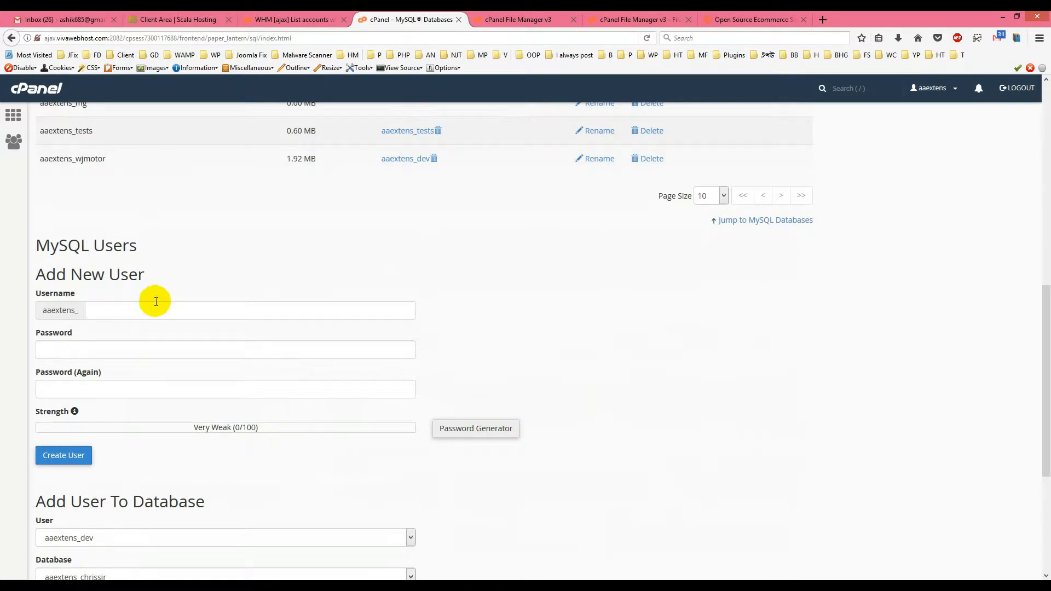
# Enter mgd as the new MySQL username.
pyautogui.click(151, 312)
pyautogui.write('sw')
pyautogui.doubleClick(100, 310)
pyautogui.write('mgd')
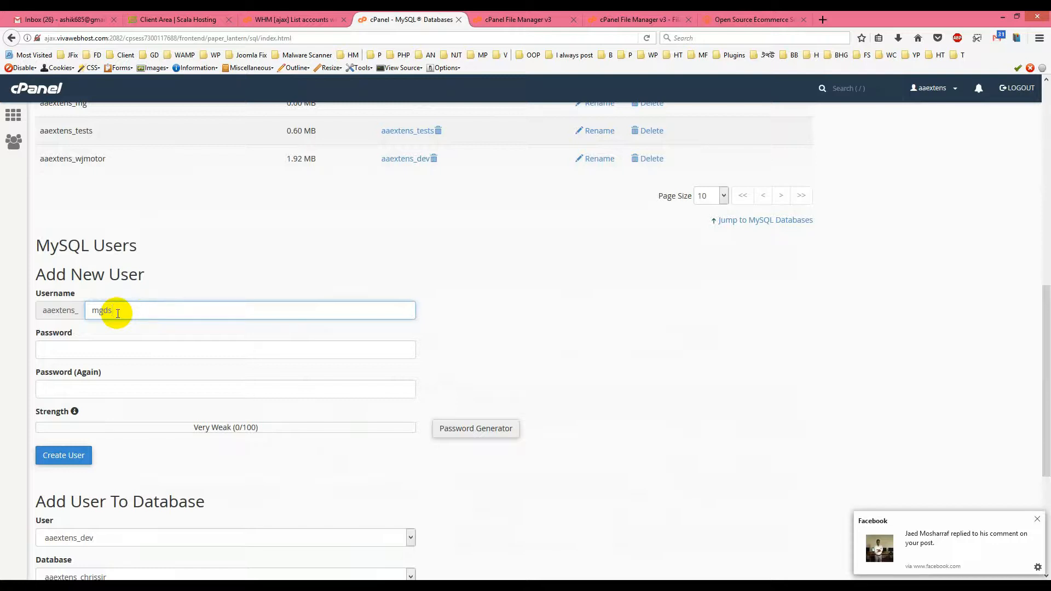
# Generate a strong password and paste it on a new line of the Notepad note.
pyautogui.click(458, 430)
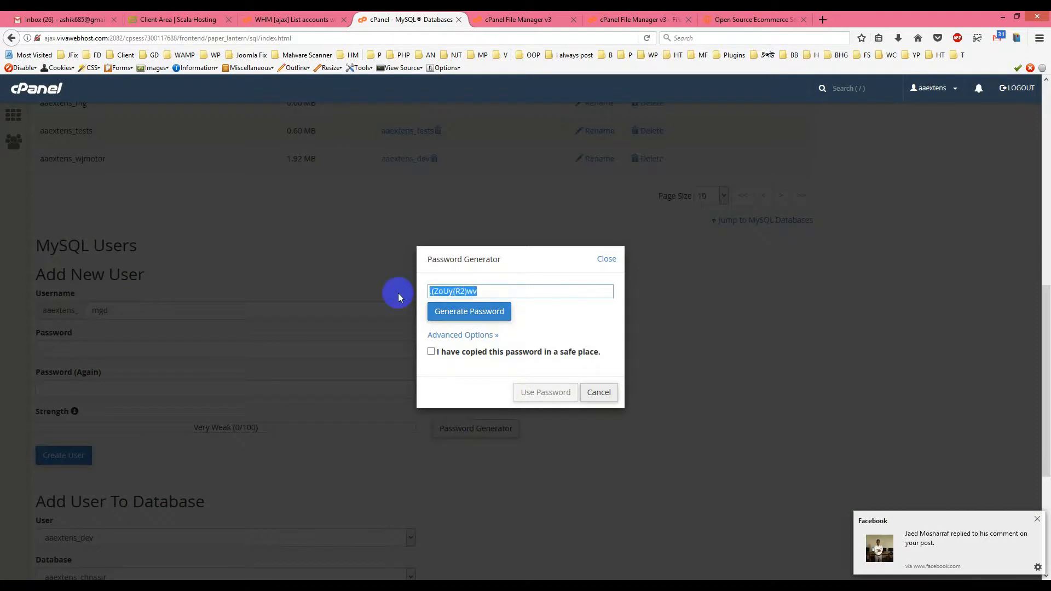
pyautogui.click(599, 393)
pyautogui.moveTo(482, 587)
pyautogui.click(542, 536)
pyautogui.press('Return')
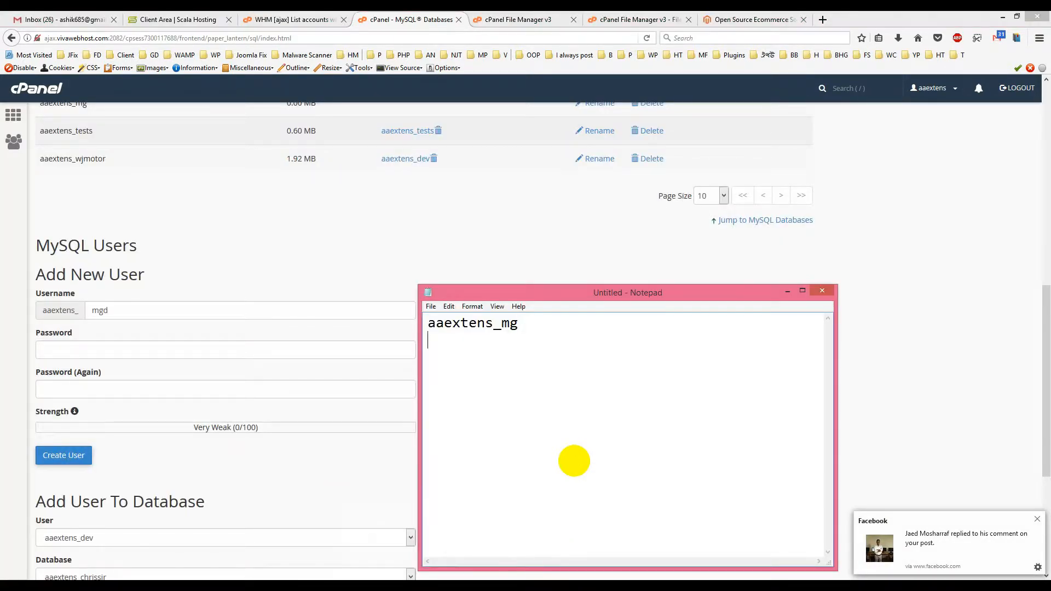
# Fill both password fields with the generated password and create user aaextens_mgd.
pyautogui.click(121, 310)
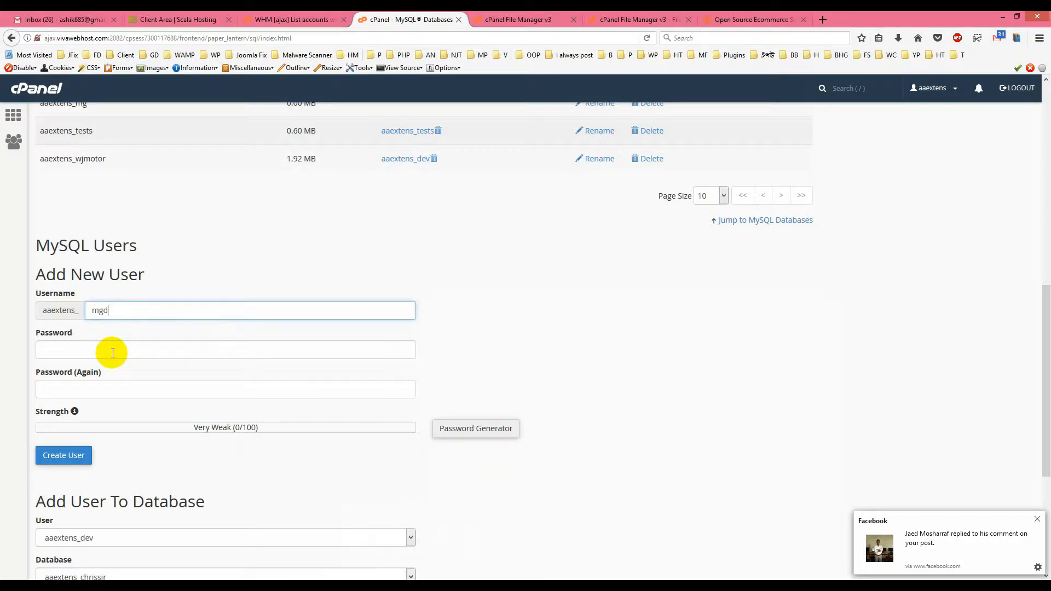
pyautogui.click(113, 352)
pyautogui.hotkey('ctrl', 'v')
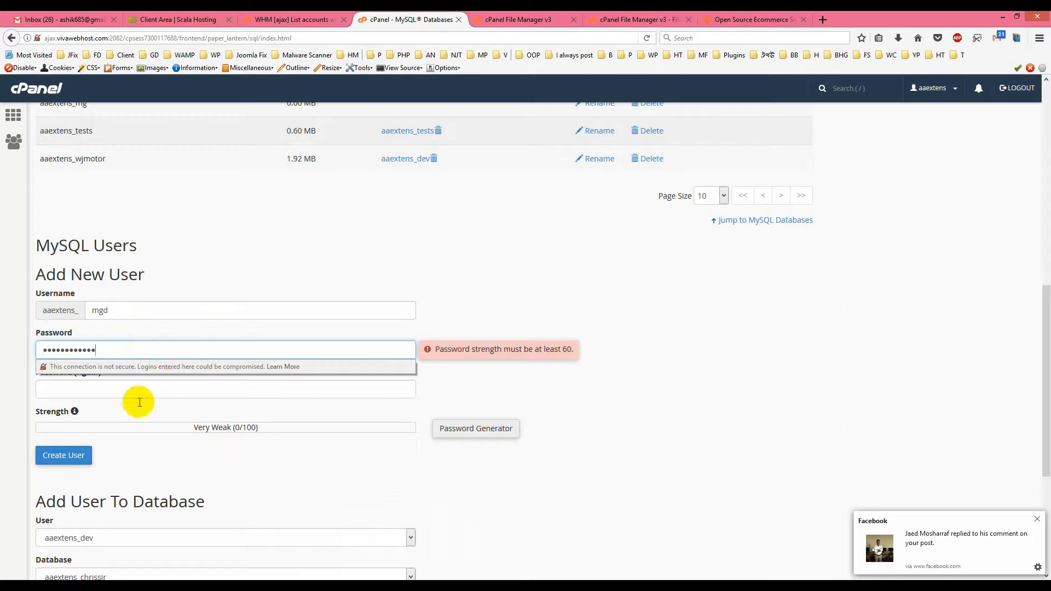
pyautogui.click(129, 389)
pyautogui.hotkey('ctrl', 'v')
pyautogui.press('Return')
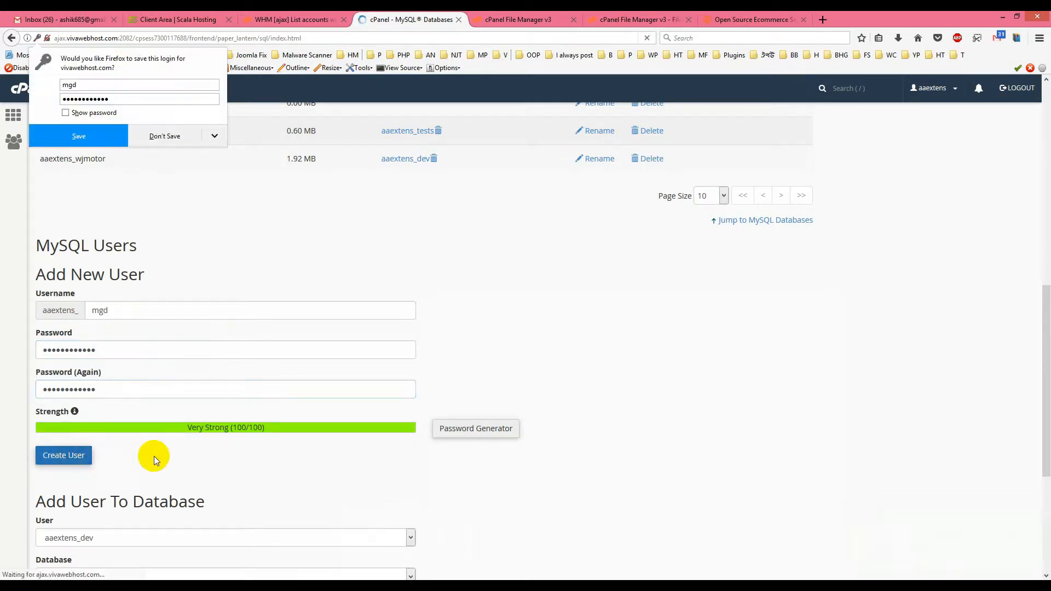
pyautogui.click(165, 136)
pyautogui.click(426, 200)
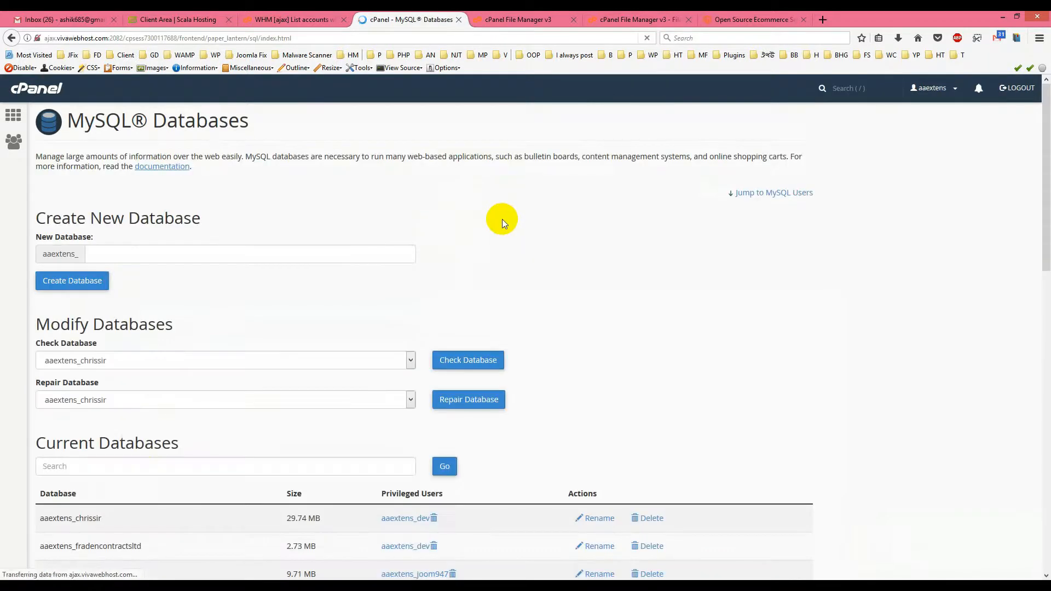
pyautogui.scroll(-5, 242, 364)
pyautogui.scroll(-2, 242, 364)
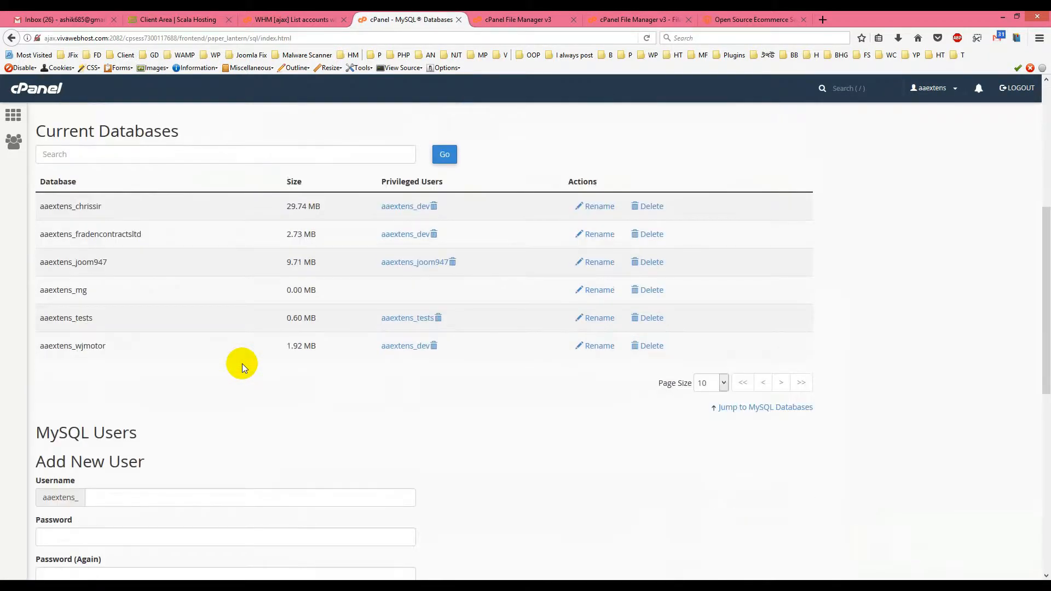
pyautogui.scroll(-10, 242, 363)
# In Add User To Database, pair user aaextens_mgd with database aaextens_mg.
pyautogui.click(116, 278)
pyautogui.click(118, 278)
pyautogui.click(115, 278)
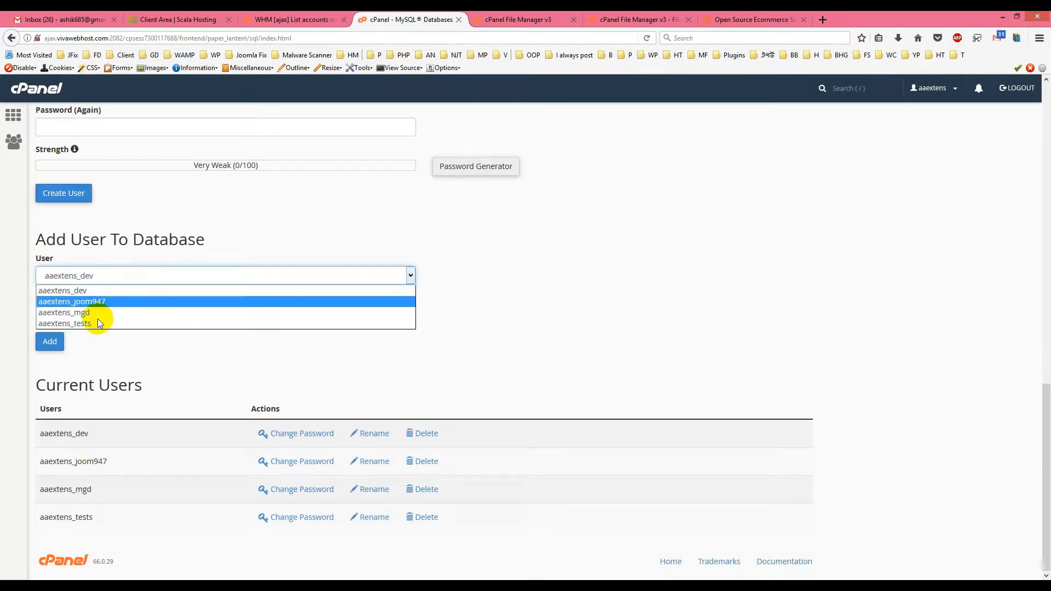
pyautogui.click(78, 313)
pyautogui.click(121, 315)
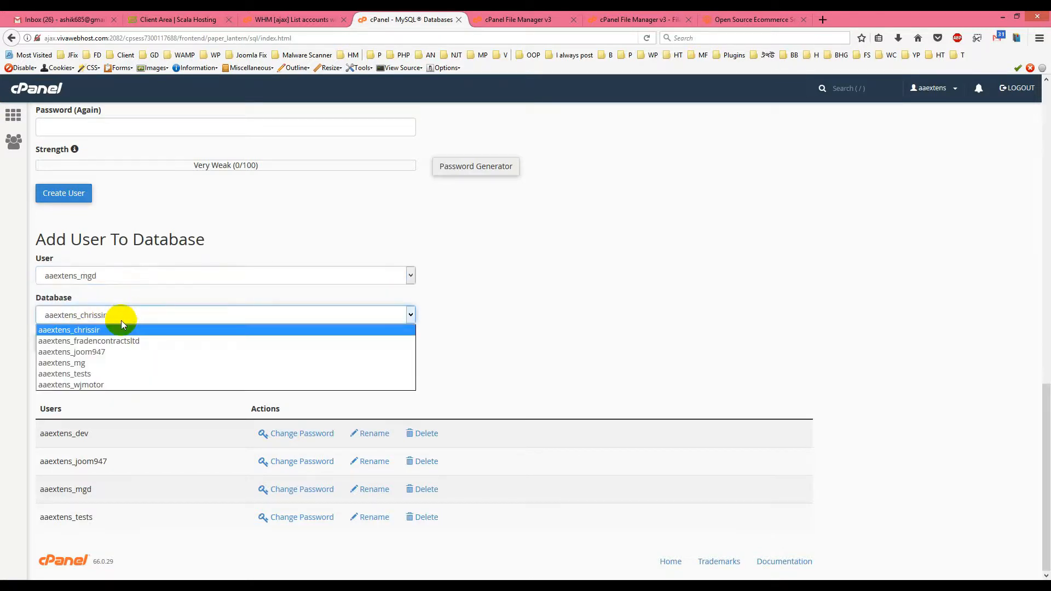
pyautogui.click(77, 363)
pyautogui.click(50, 342)
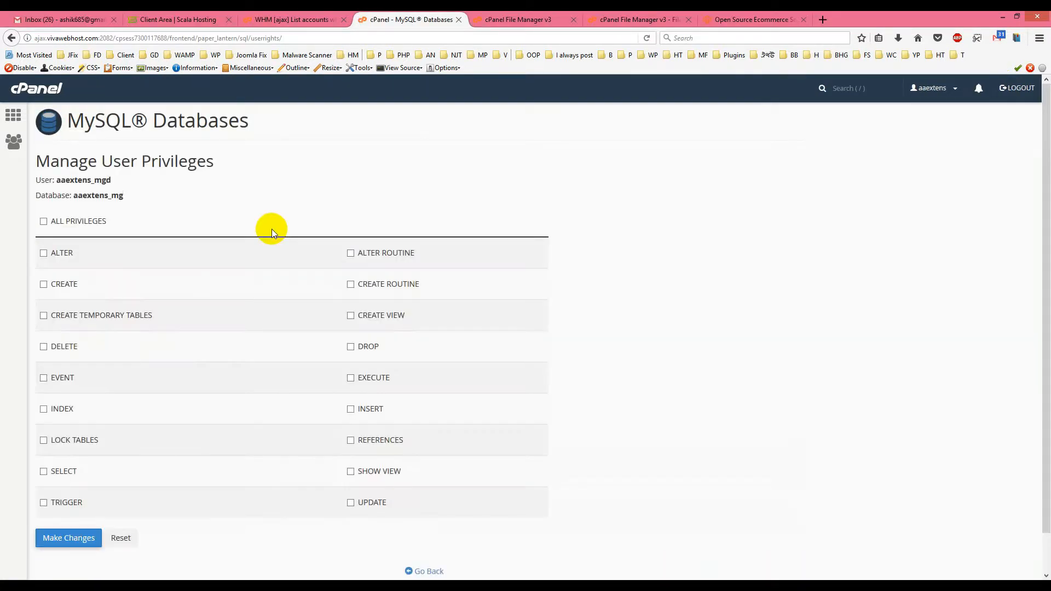
# Tick ALL PRIVILEGES and record the user name aaextens_mgd in the credentials note.
pyautogui.click(90, 221)
pyautogui.moveTo(112, 180); pyautogui.dragTo(59, 181)
pyautogui.hotkey('ctrl', 'c')
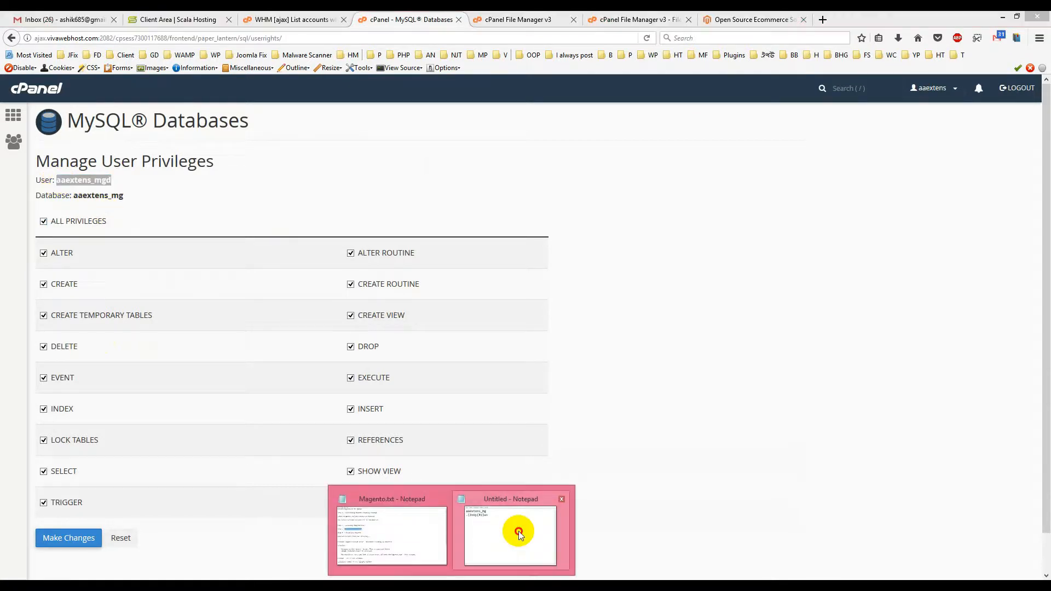
pyautogui.click(493, 544)
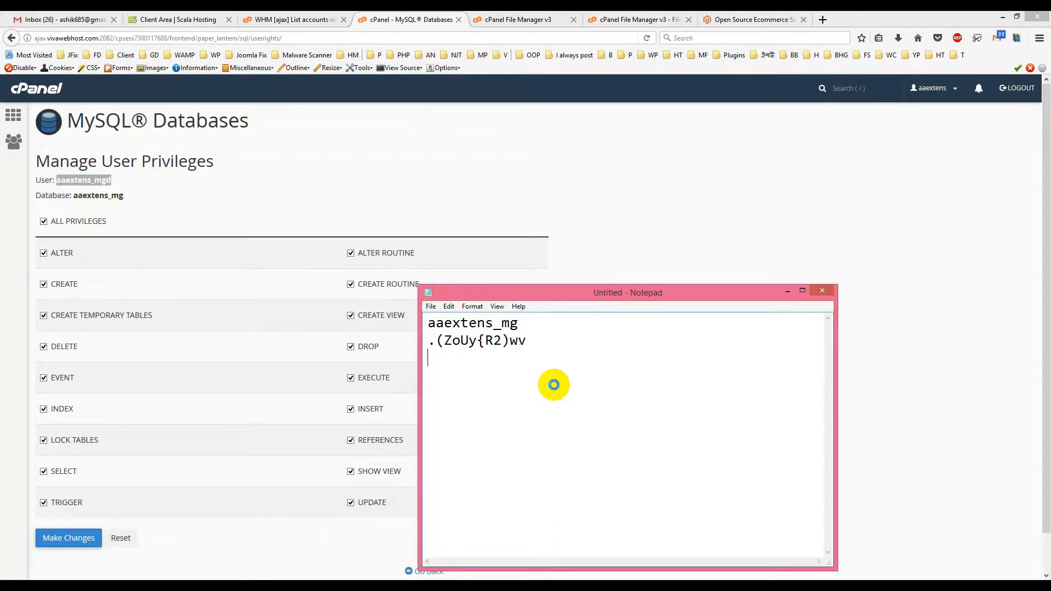
pyautogui.hotkey('ctrl', 'v')
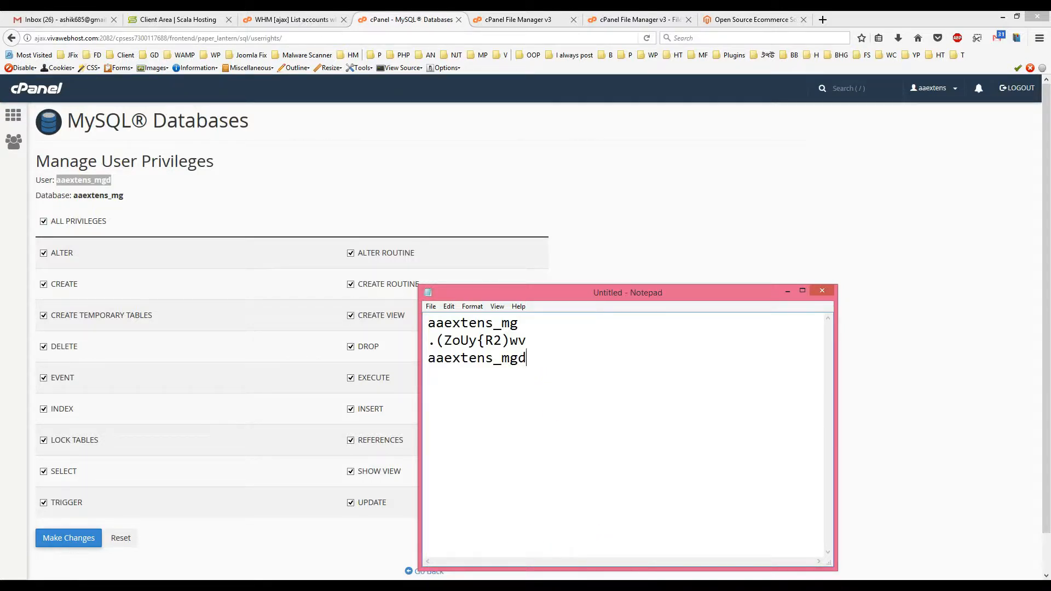
pyautogui.click(569, 588)
pyautogui.moveTo(537, 359); pyautogui.dragTo(405, 323)
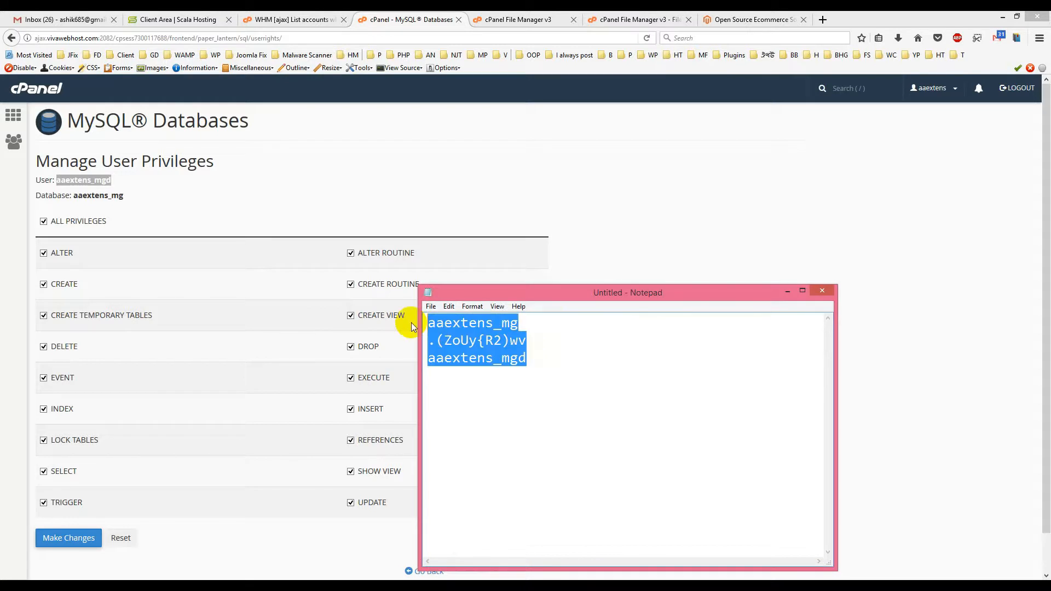
# Save the all-privileges grant and go back to the cPanel home page.
pyautogui.click(250, 424)
pyautogui.click(67, 538)
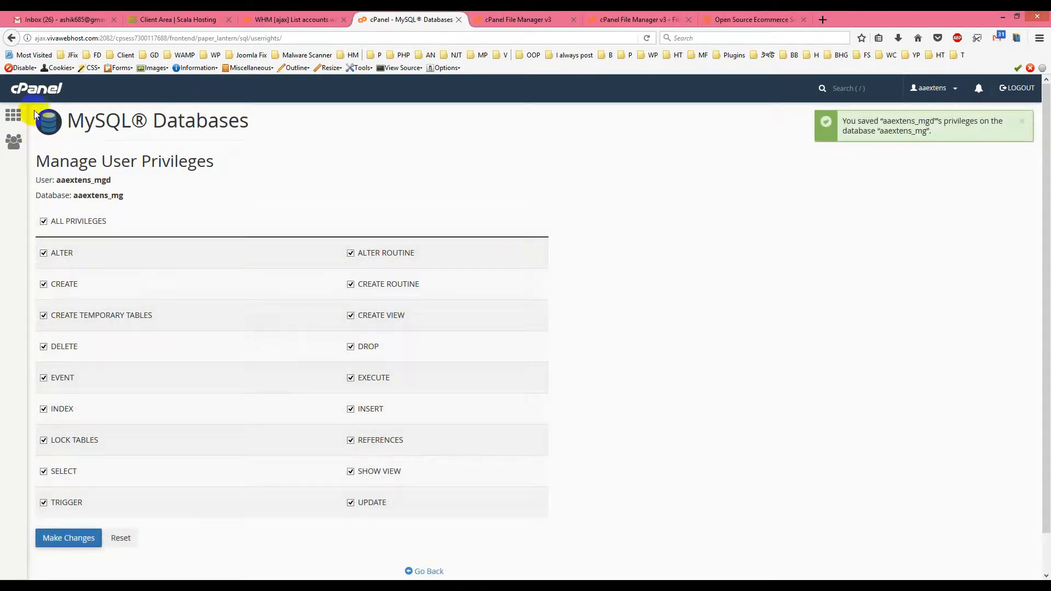
pyautogui.click(13, 116)
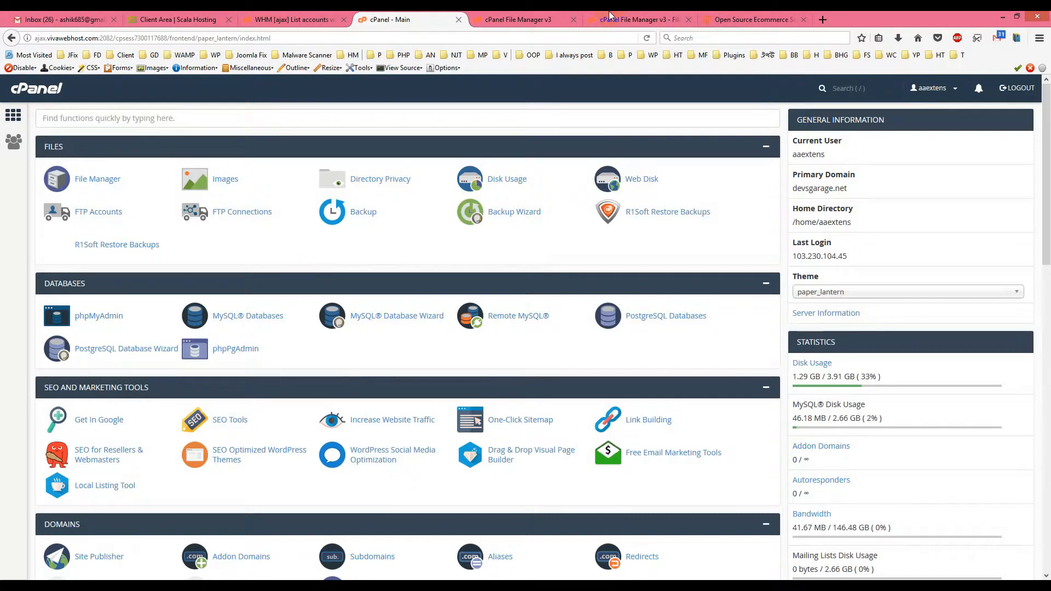
# Dismiss File Manager's extraction results, then scroll the cPanel home page toward Software.
pyautogui.click(497, 15)
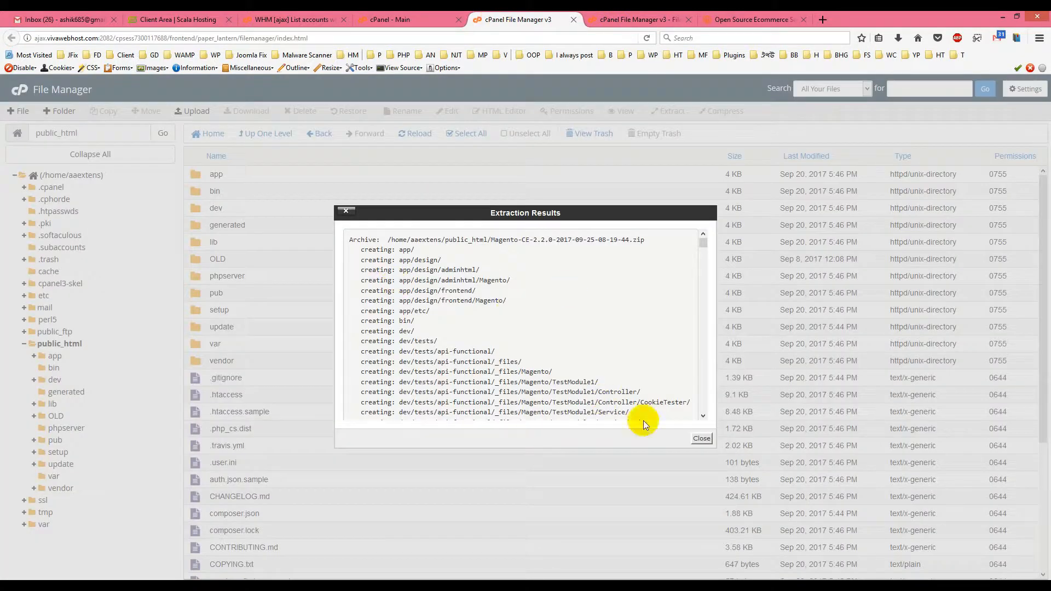
pyautogui.click(702, 440)
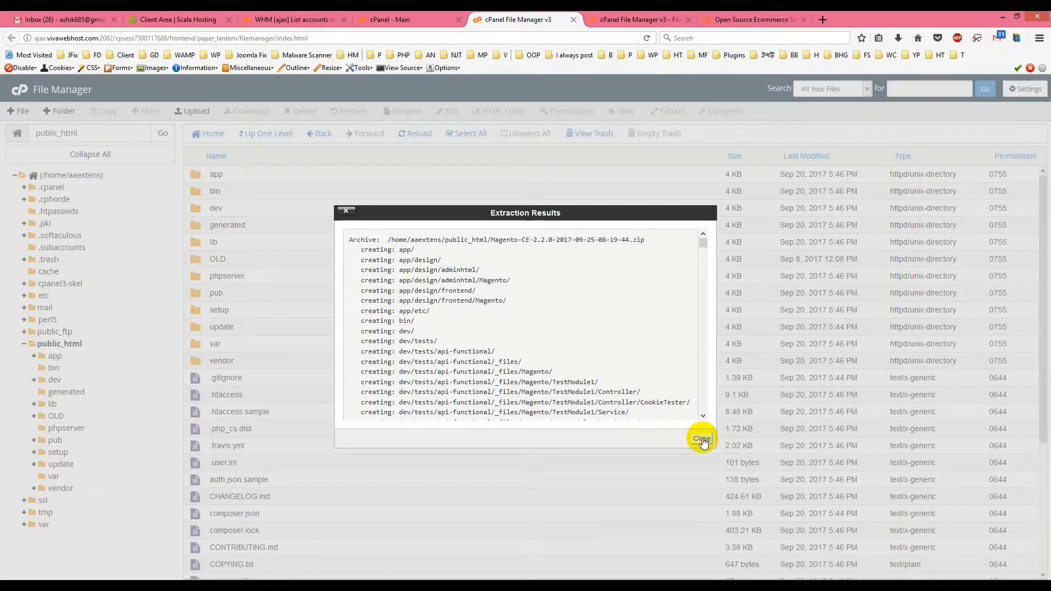
pyautogui.click(702, 441)
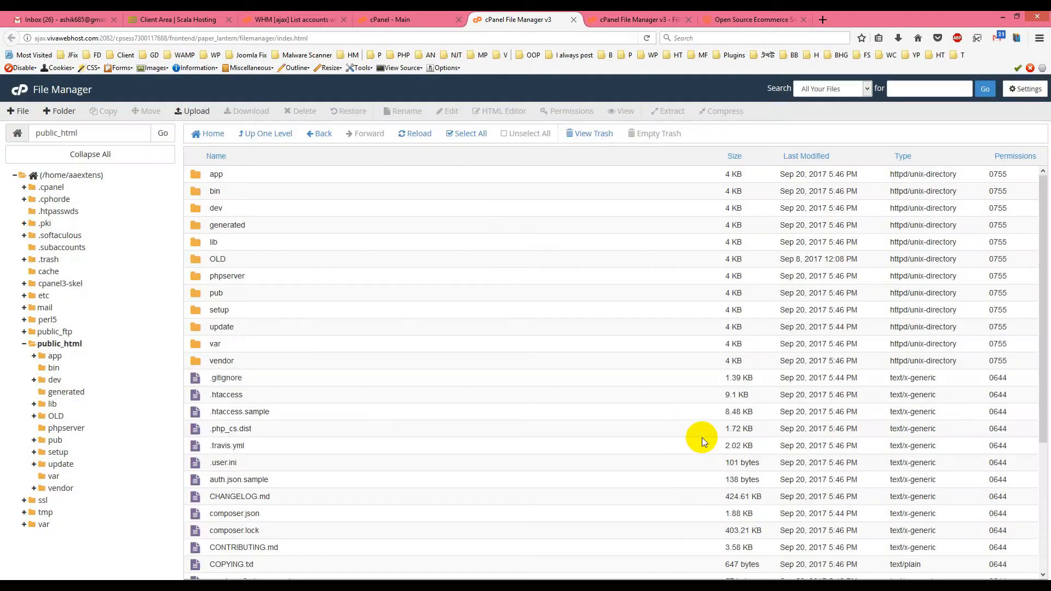
pyautogui.click(375, 16)
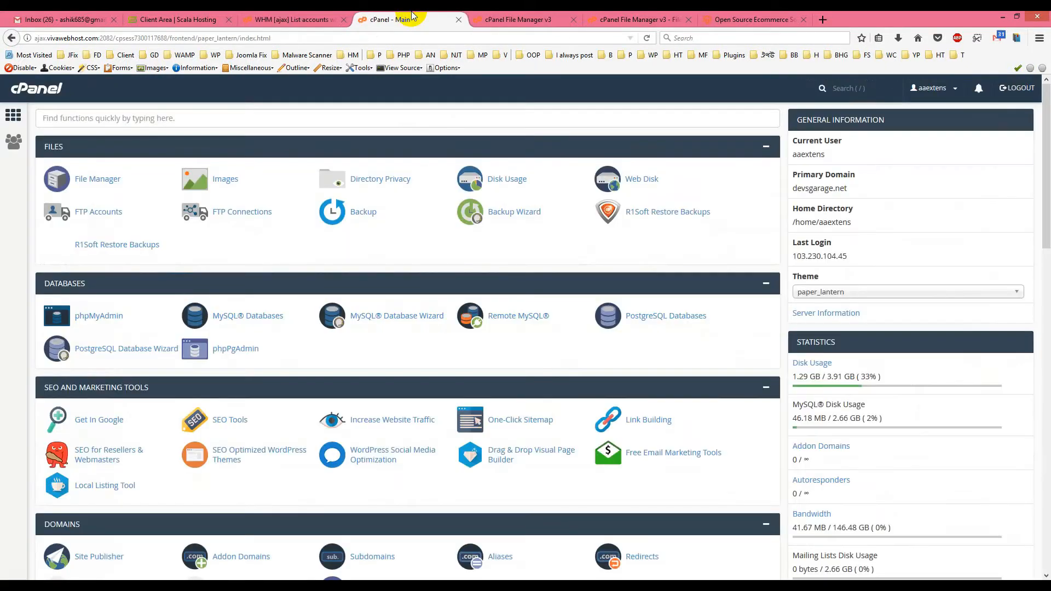
pyautogui.scroll(-3, 378, 335)
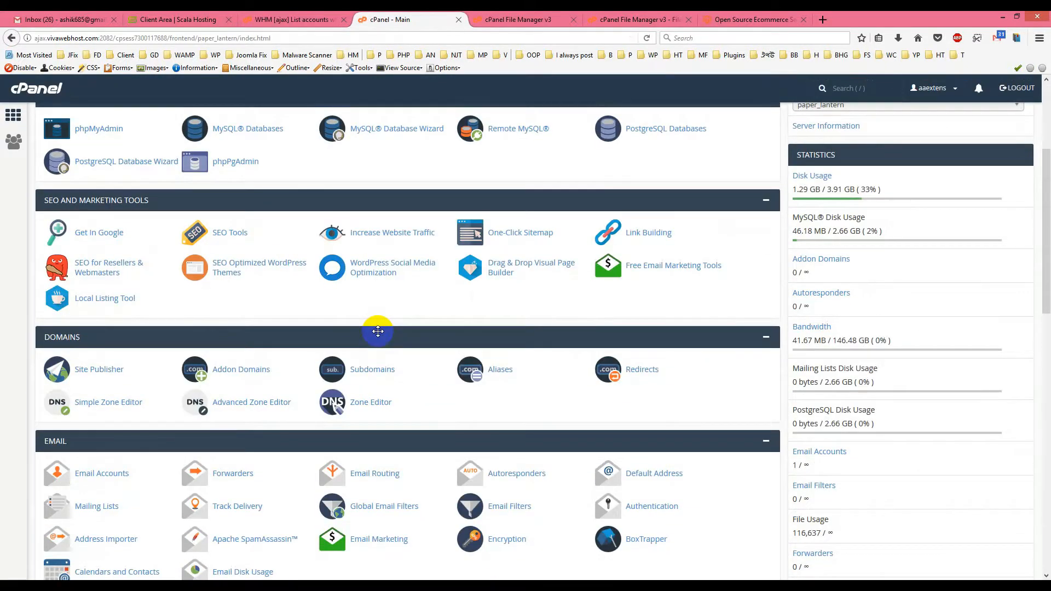
pyautogui.scroll(-8, 378, 331)
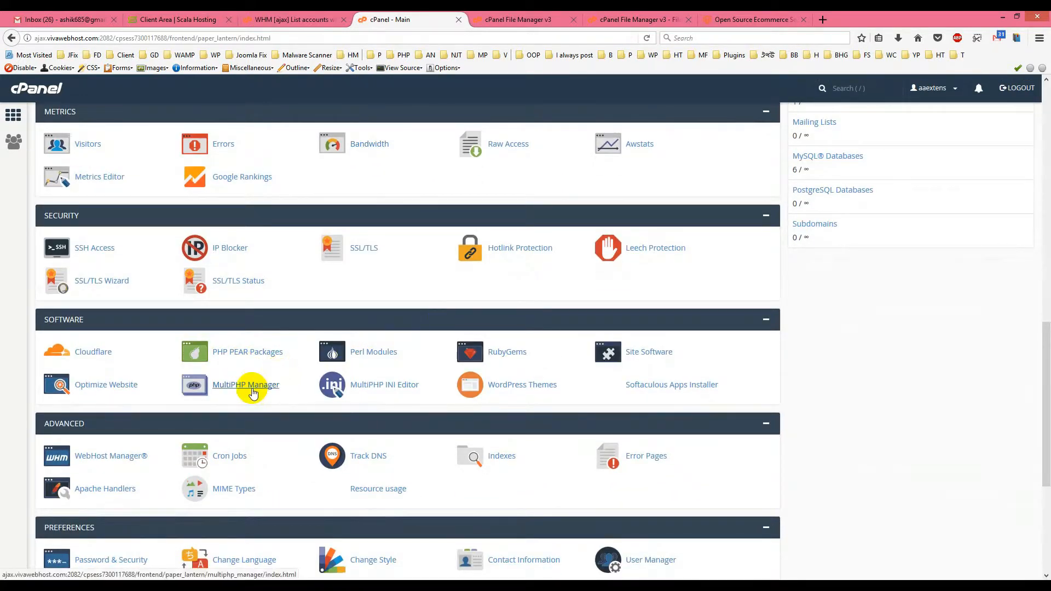
# Switch devsgarage.net to PHP version ea-php70 in MultiPHP Manager.
pyautogui.click(284, 390)
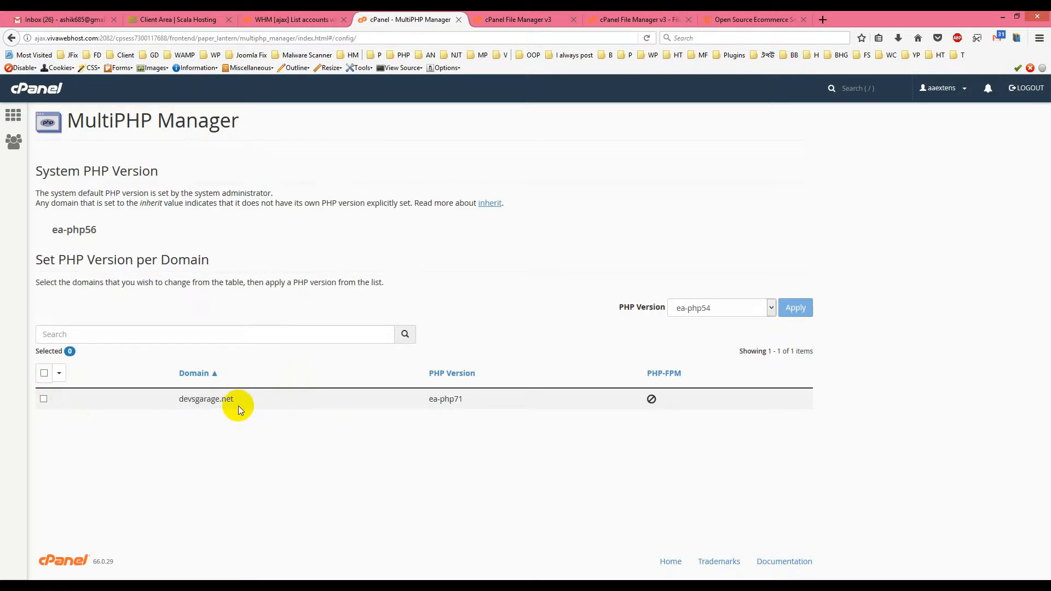
pyautogui.click(44, 398)
pyautogui.click(741, 308)
pyautogui.click(711, 356)
pyautogui.click(794, 307)
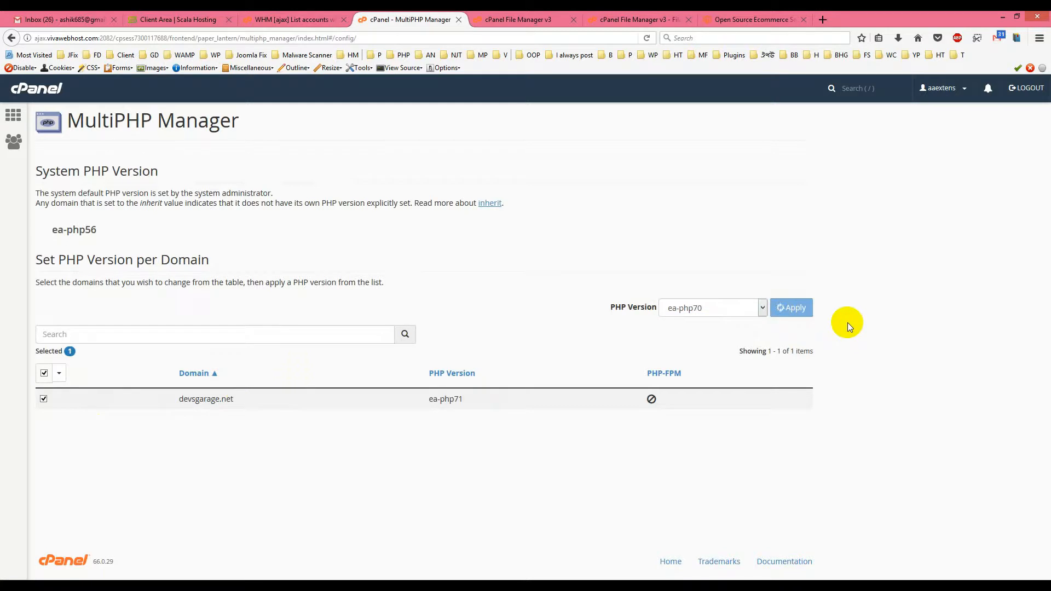
# Check the domain's new ea-php70 version against the system default, then return to cPanel home.
pyautogui.moveTo(464, 399); pyautogui.dragTo(175, 396)
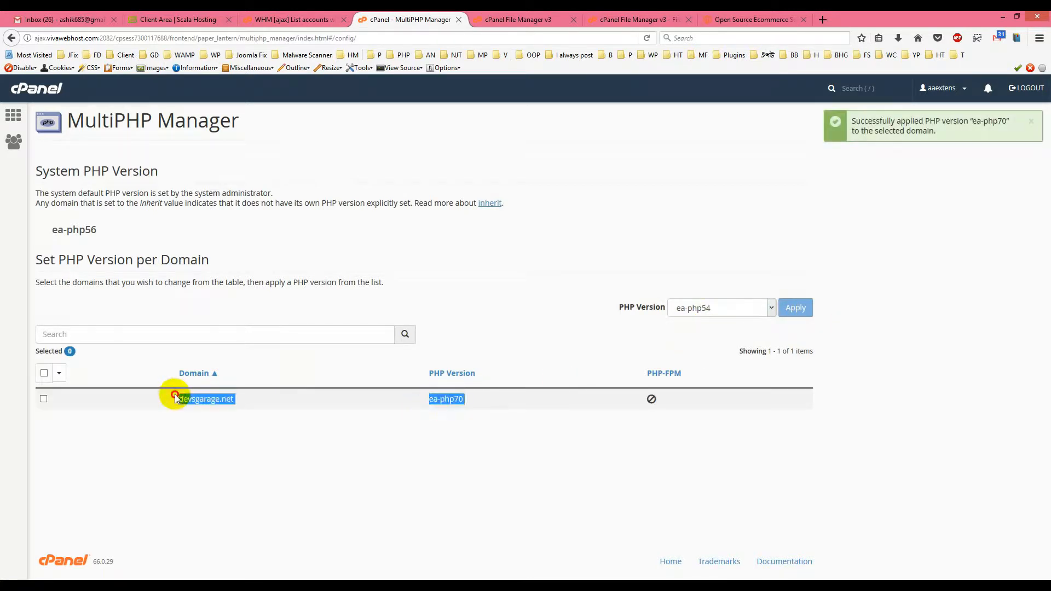
pyautogui.click(288, 382)
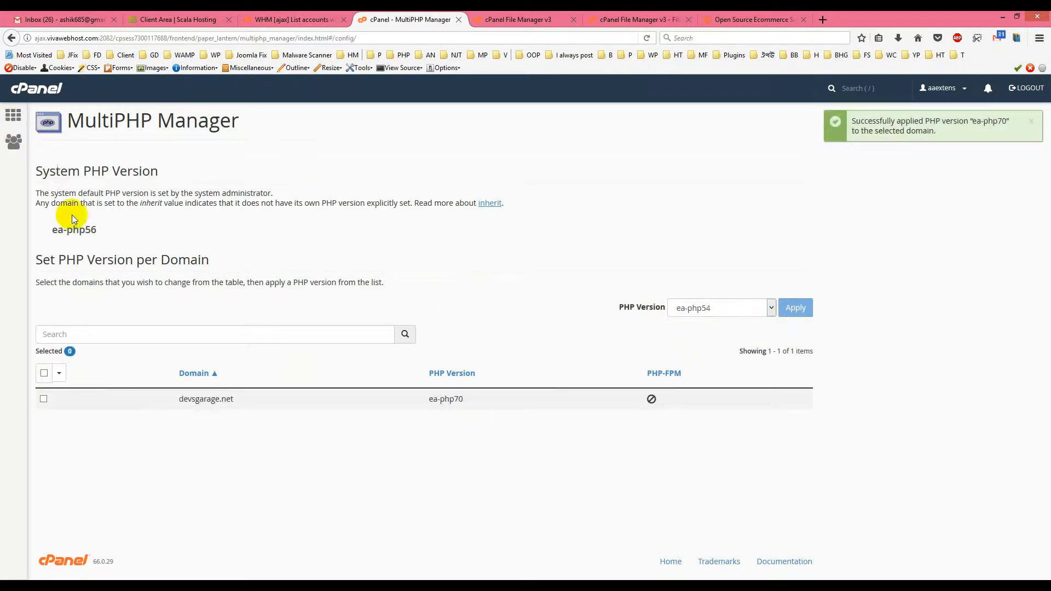
pyautogui.moveTo(122, 237); pyautogui.dragTo(57, 230)
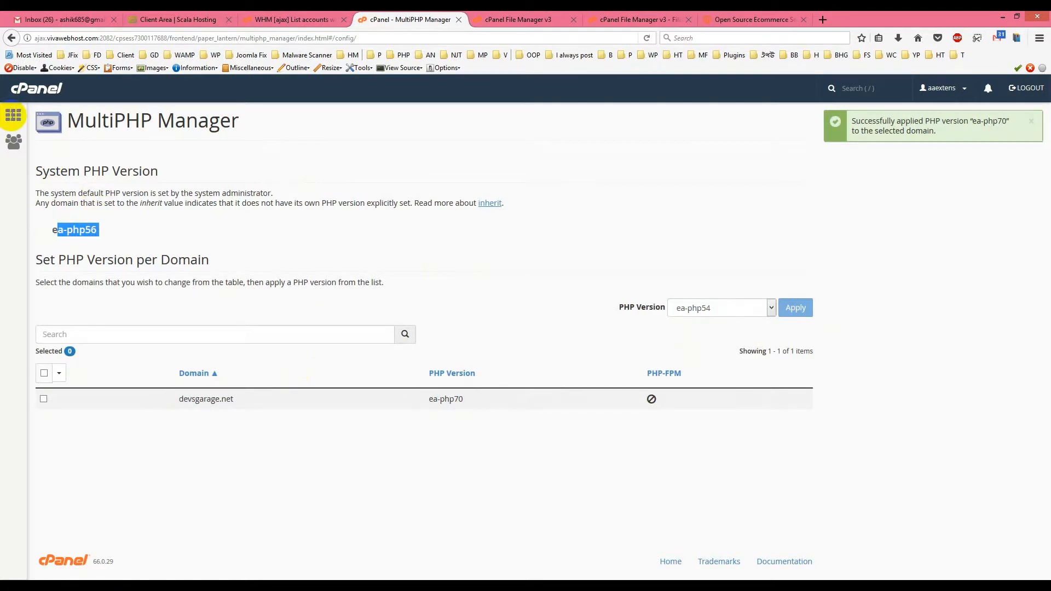
pyautogui.click(13, 115)
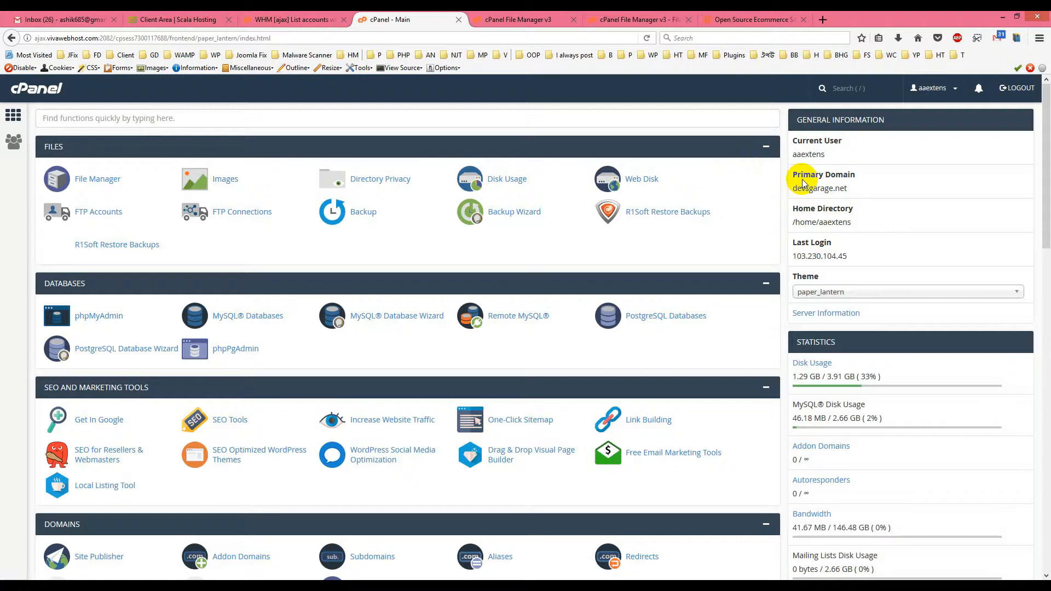
# Scroll through the cPanel home page looking for the PHP tools.
pyautogui.scroll(-3, 399, 415)
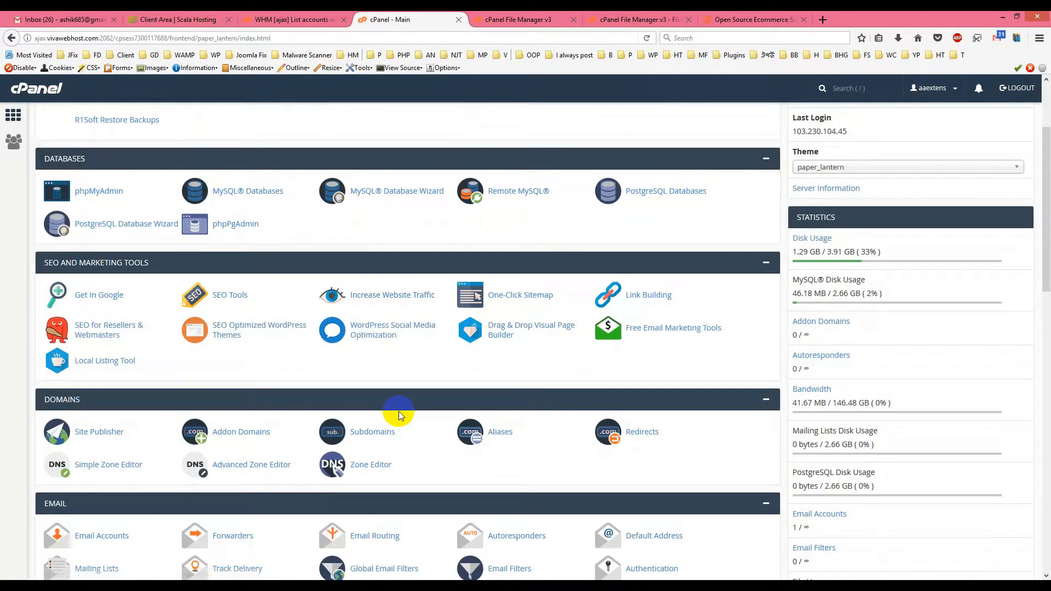
pyautogui.scroll(-2, 398, 416)
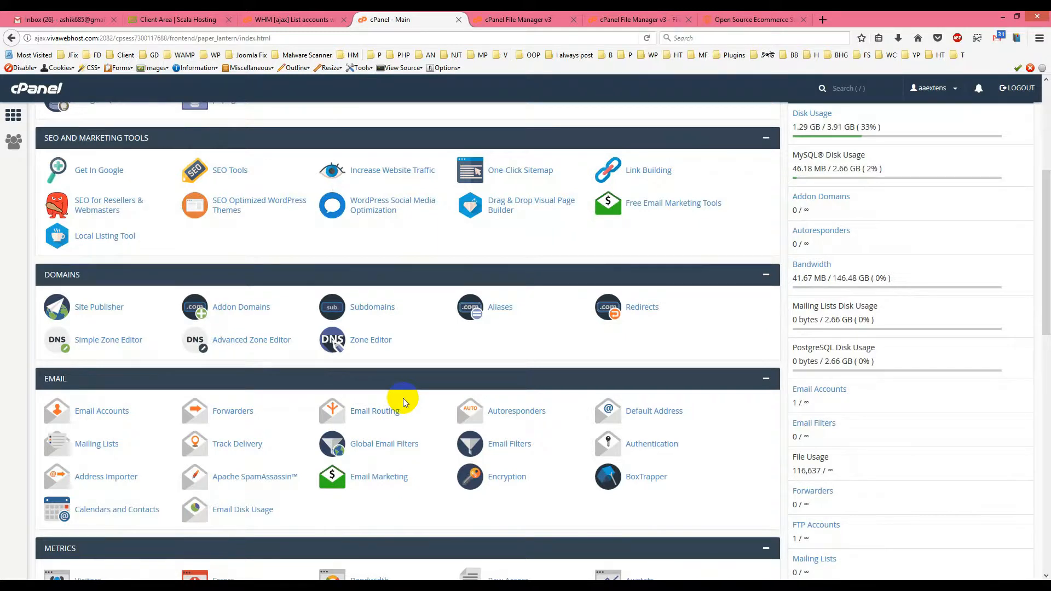
pyautogui.scroll(1, 403, 399)
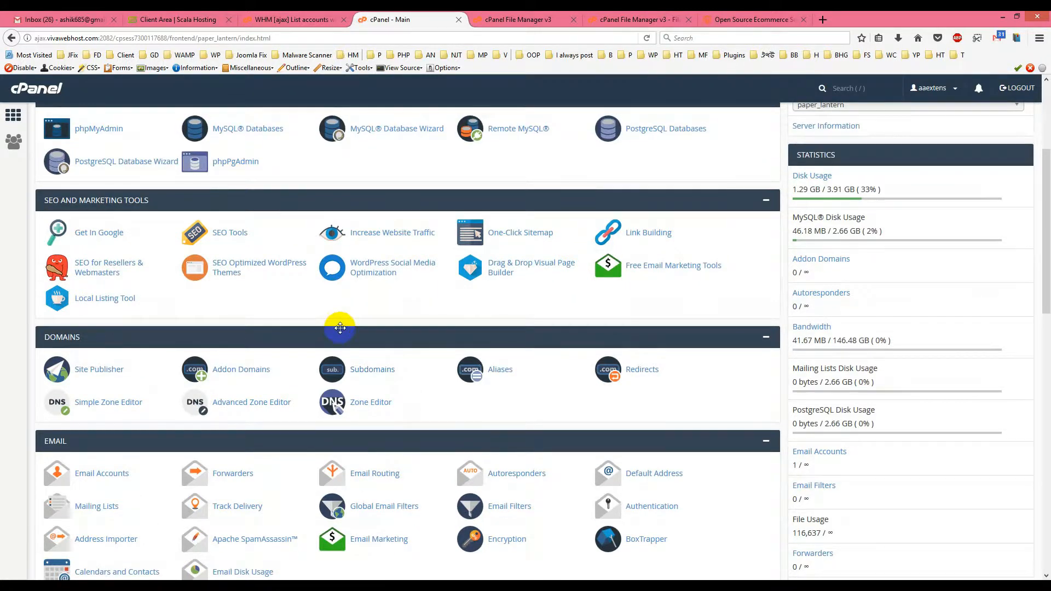
pyautogui.scroll(-3, 340, 328)
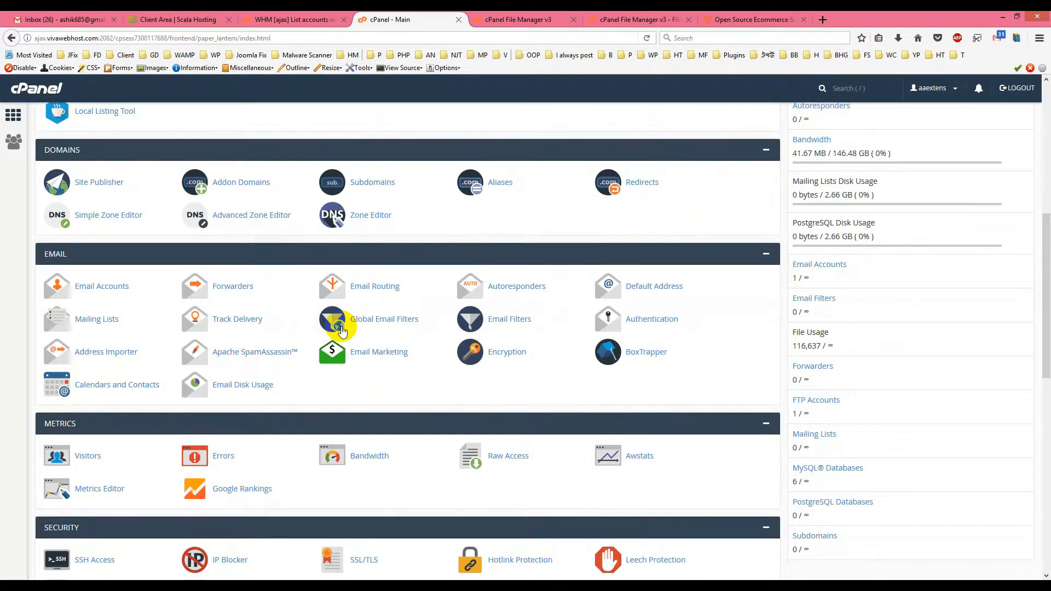
pyautogui.scroll(-8, 340, 326)
pyautogui.middleClick(351, 318)
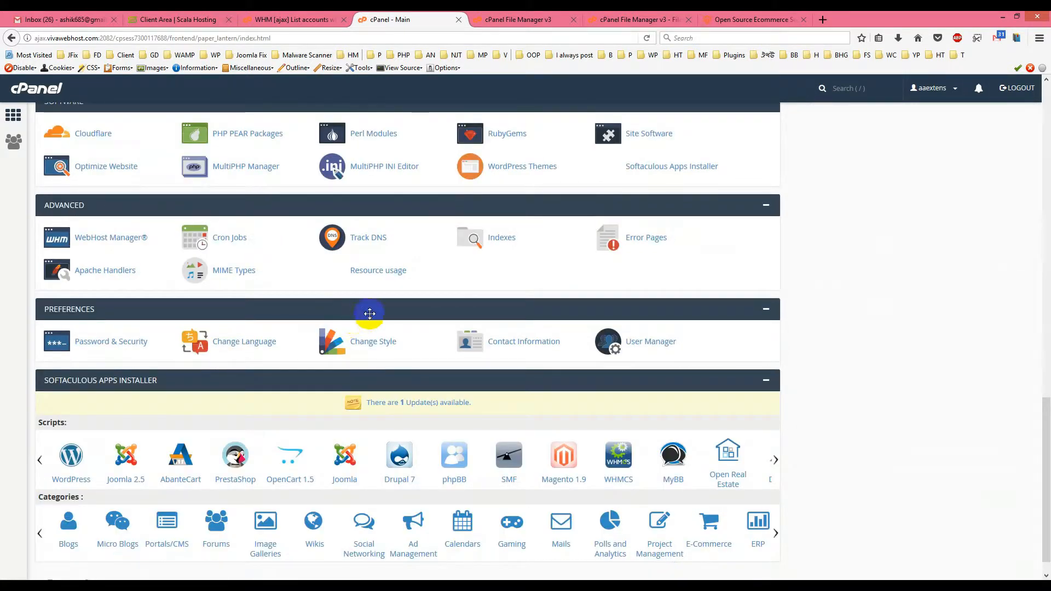
pyautogui.scroll(9, 277, 286)
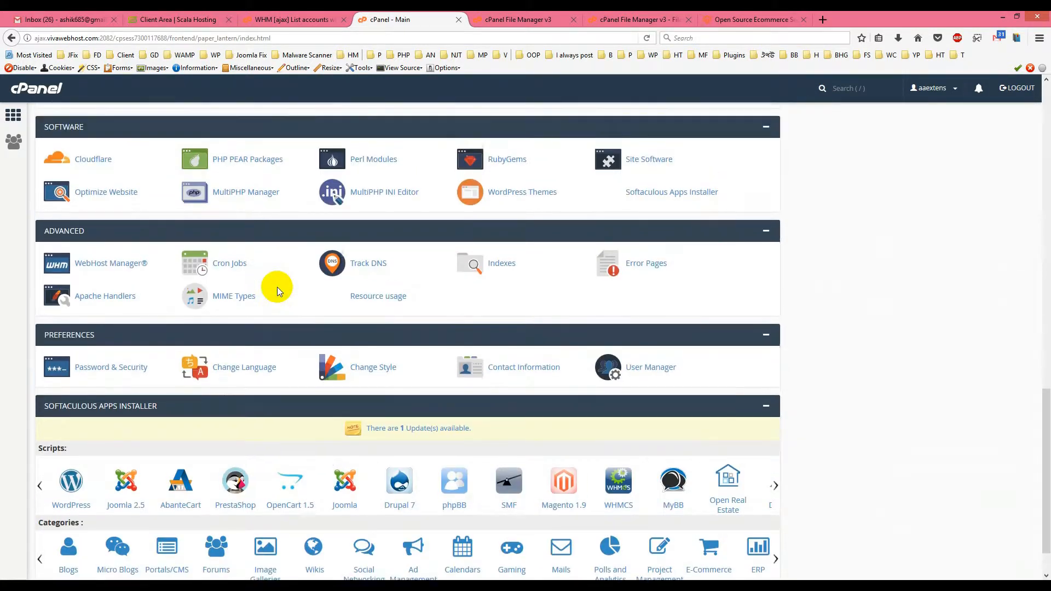
pyautogui.middleClick(277, 287)
pyautogui.scroll(4, 276, 287)
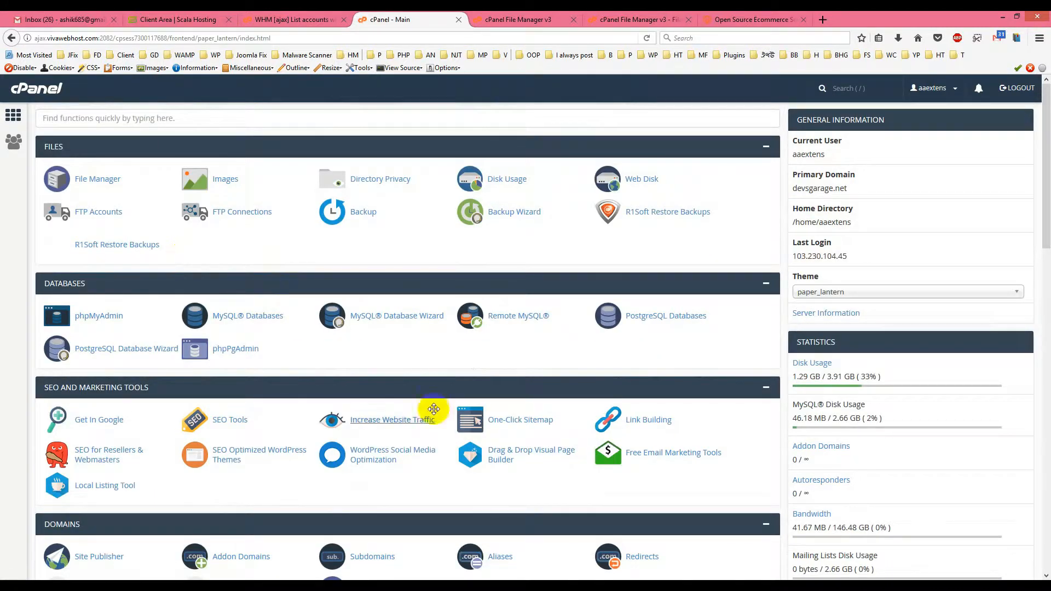
pyautogui.middleClick(392, 405)
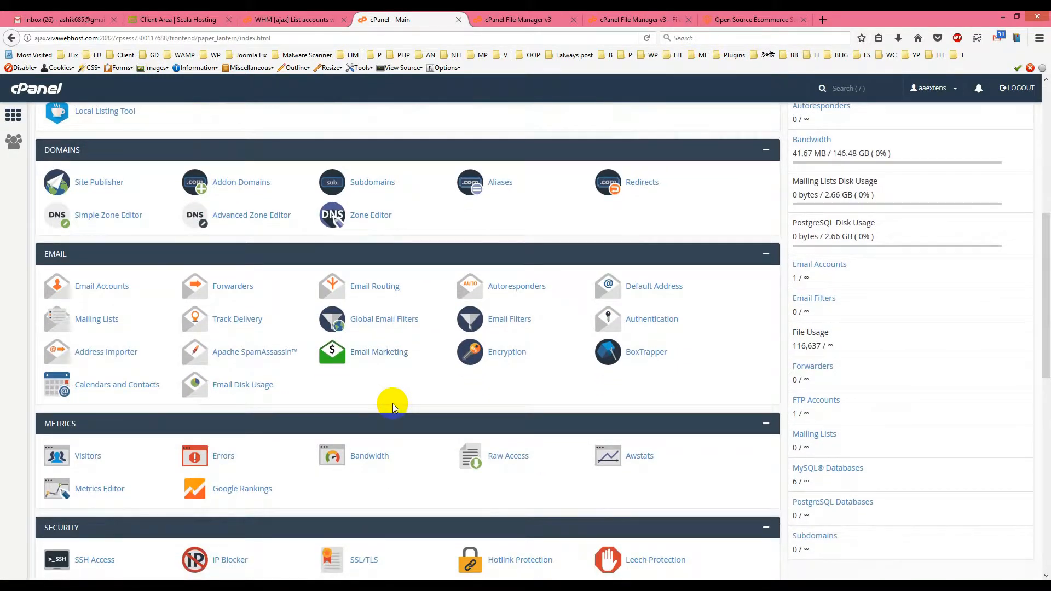
pyautogui.scroll(10, 393, 402)
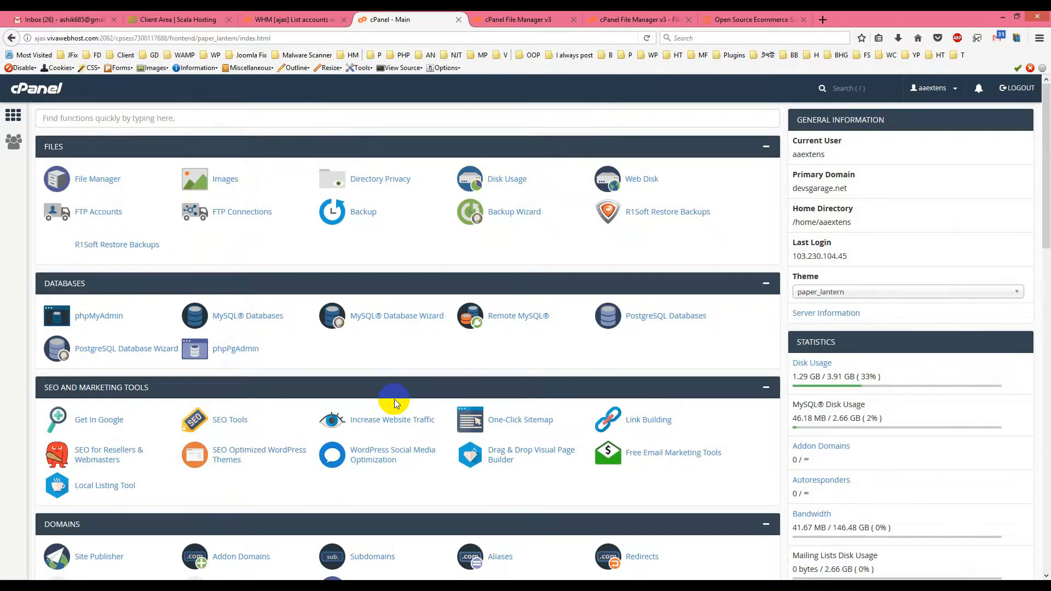
# Search the page for 'php' and open MultiPHP INI Editor from the Software section.
pyautogui.hotkey('ctrl', 'f')
pyautogui.write('php')
pyautogui.press('Return')
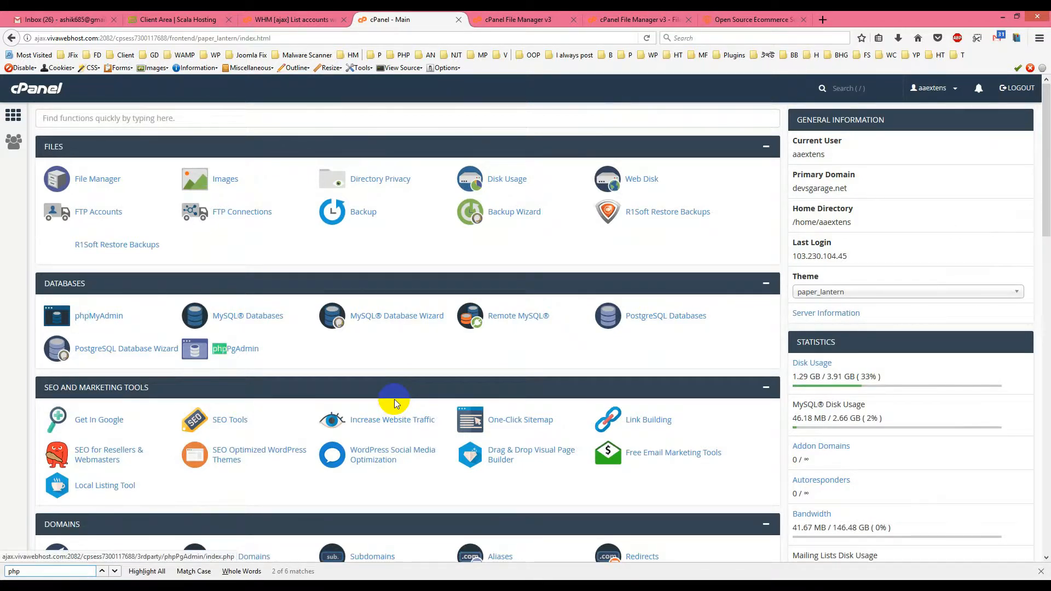
pyautogui.press('Return')
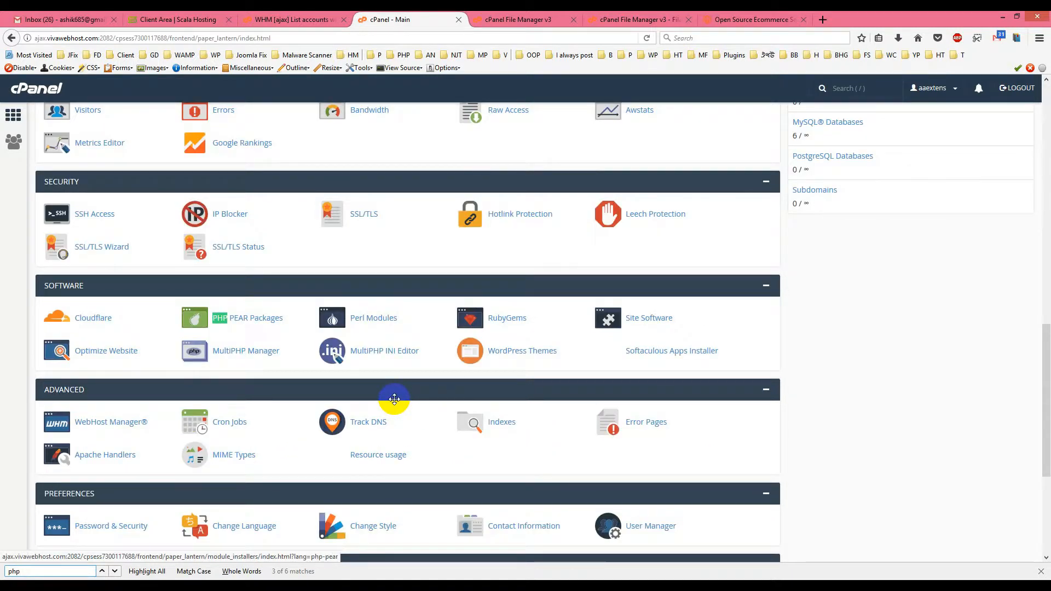
pyautogui.click(389, 356)
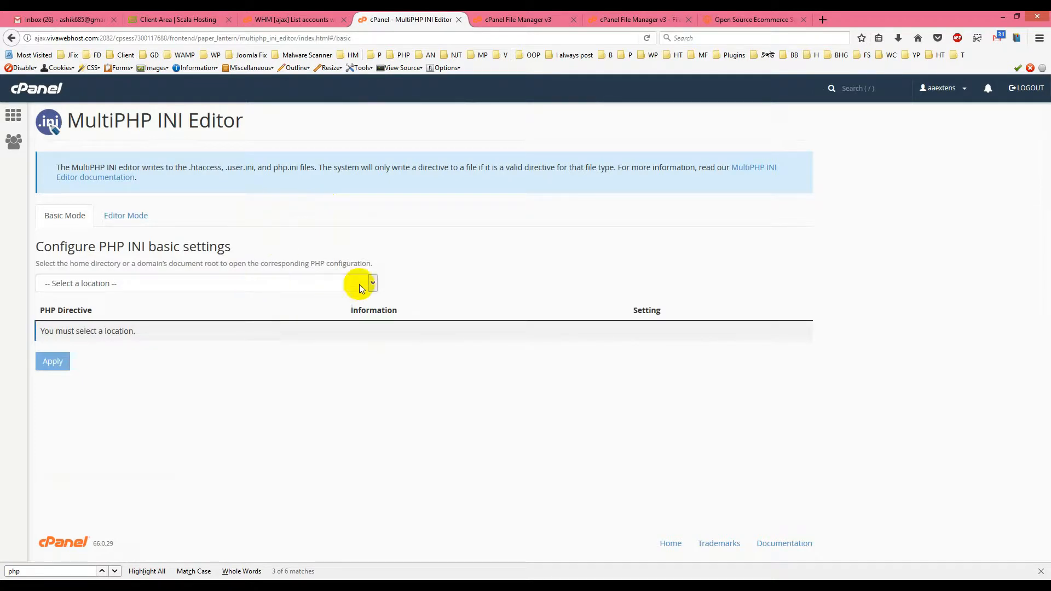
# Choose devsgarage.net as the location whose PHP settings to edit.
pyautogui.click(372, 284)
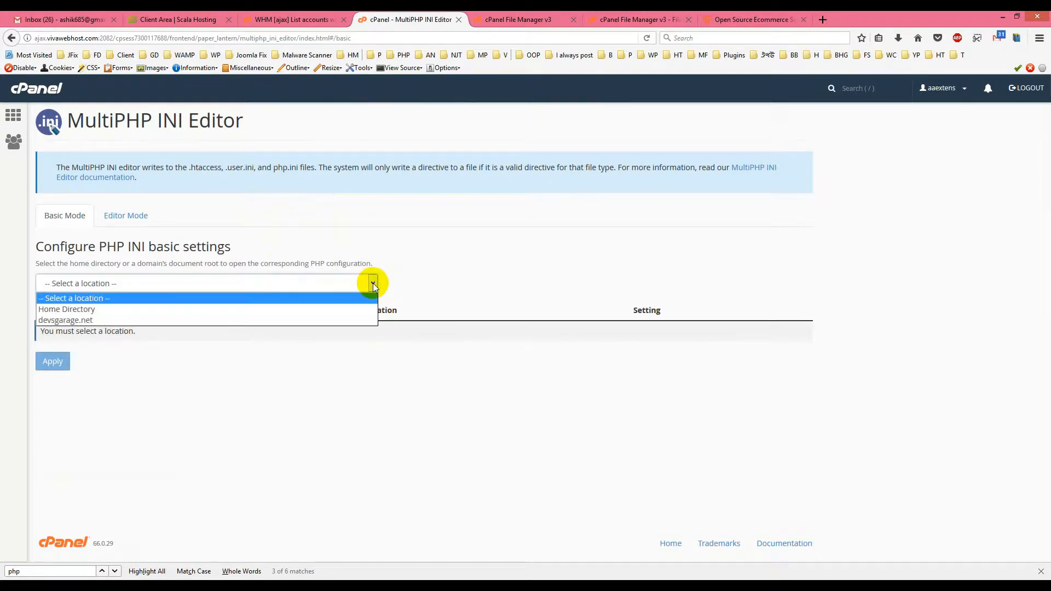
pyautogui.click(76, 320)
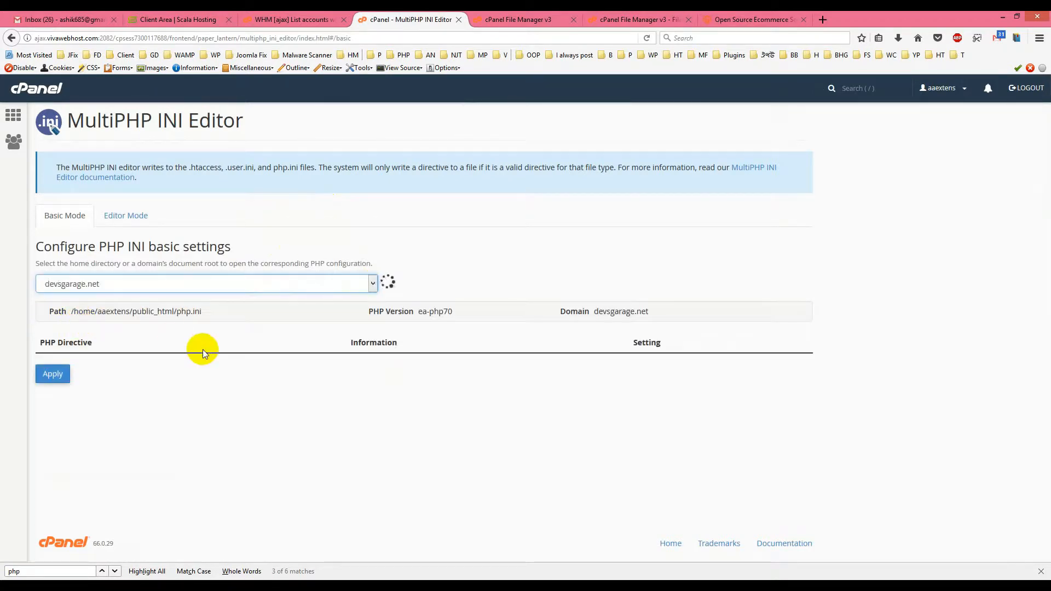
pyautogui.scroll(-3, 700, 415)
pyautogui.scroll(-1, 700, 415)
# Set max_execution_time and max_input_time to 5000.
pyautogui.doubleClick(635, 405)
pyautogui.press('BackSpace')
pyautogui.write('5000')
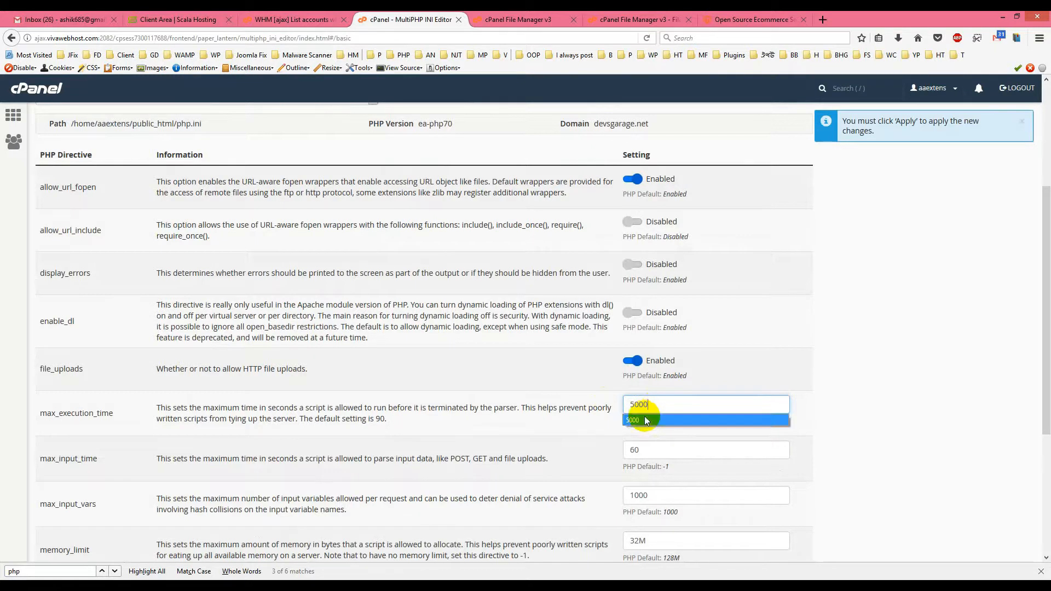
pyautogui.moveTo(638, 409); pyautogui.dragTo(606, 403)
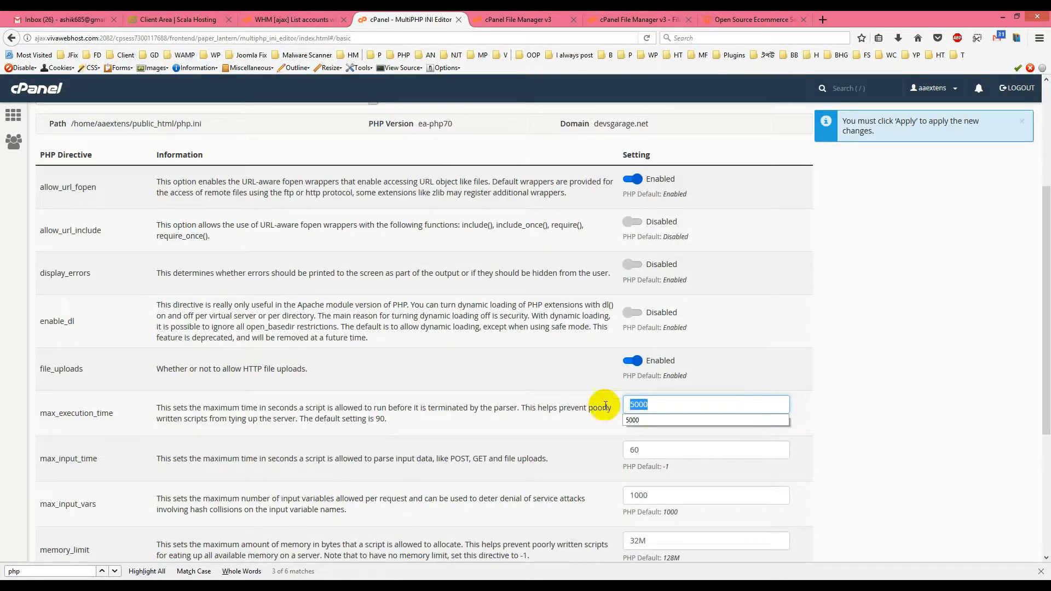
pyautogui.doubleClick(653, 448)
pyautogui.write('5000')
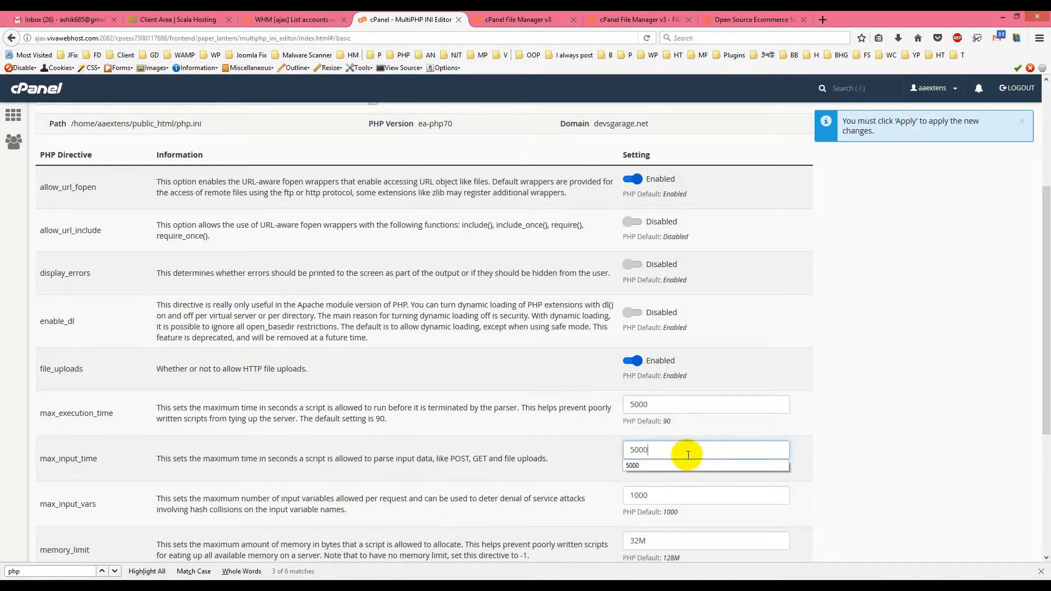
pyautogui.press('Tab')
# Set max_input_vars 5000, memory_limit 1024M, session.gc_maxlifetime 5000, upload_max_filesize 1024M, and apply.
pyautogui.write('5000')
pyautogui.scroll(-3, 718, 484)
pyautogui.moveTo(640, 353); pyautogui.dragTo(617, 354)
pyautogui.write('1')
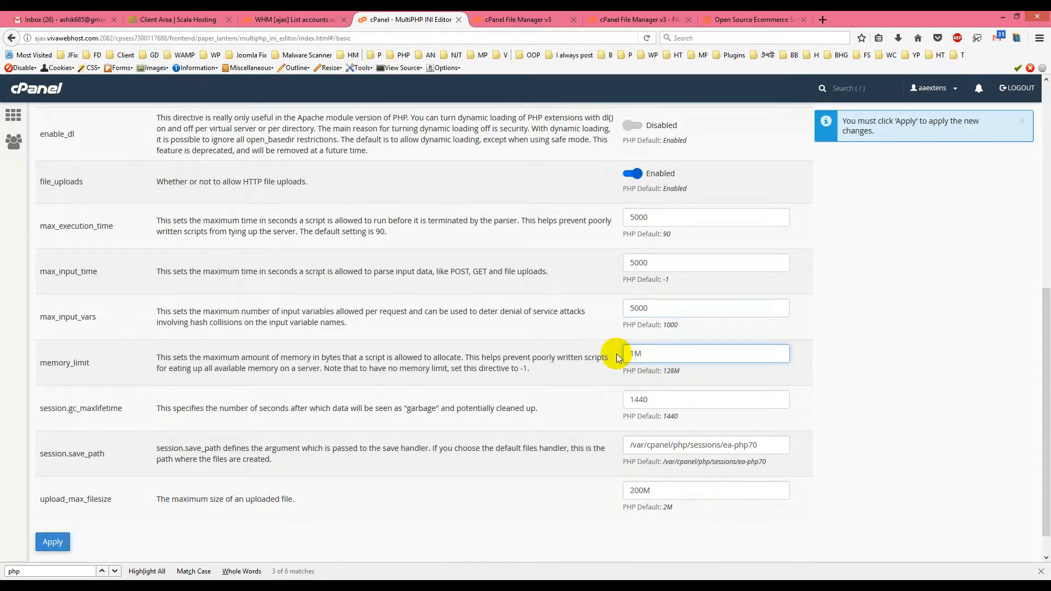
pyautogui.write('024')
pyautogui.moveTo(659, 401); pyautogui.dragTo(600, 398)
pyautogui.write('5000')
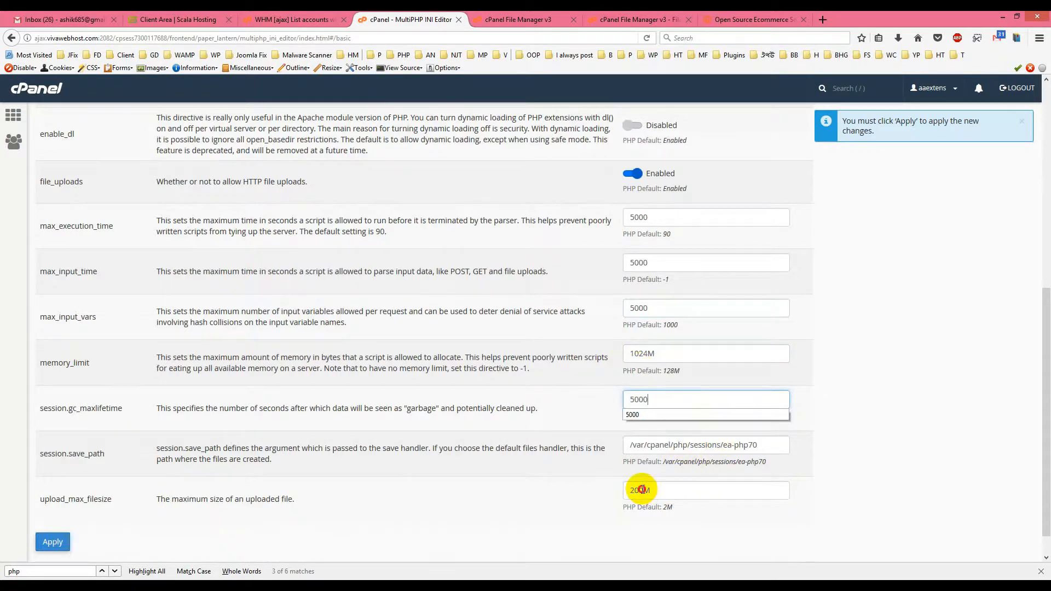
pyautogui.moveTo(643, 490); pyautogui.dragTo(621, 494)
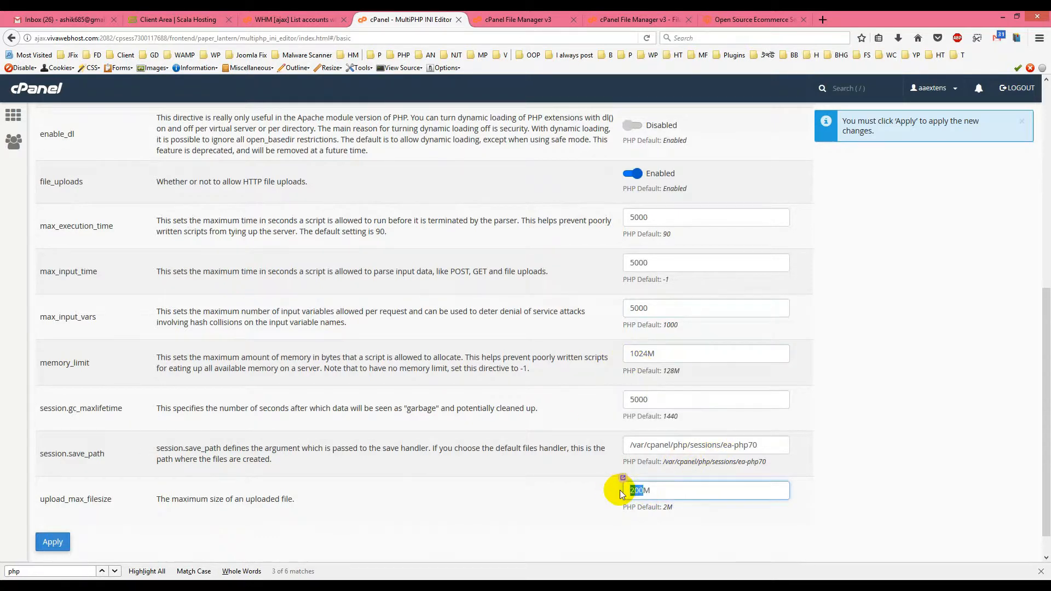
pyautogui.write('1024')
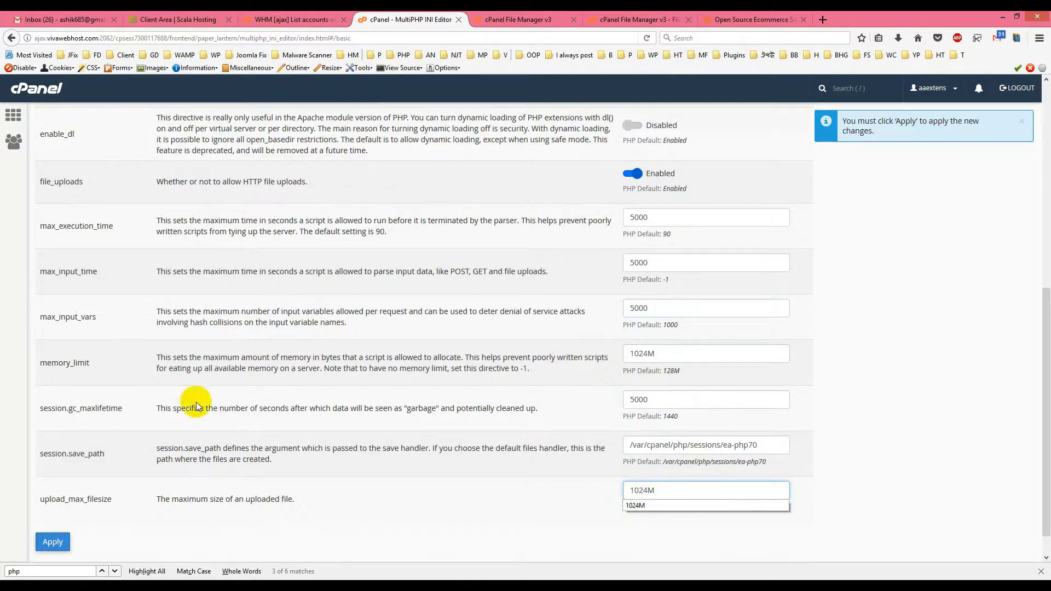
pyautogui.click(57, 546)
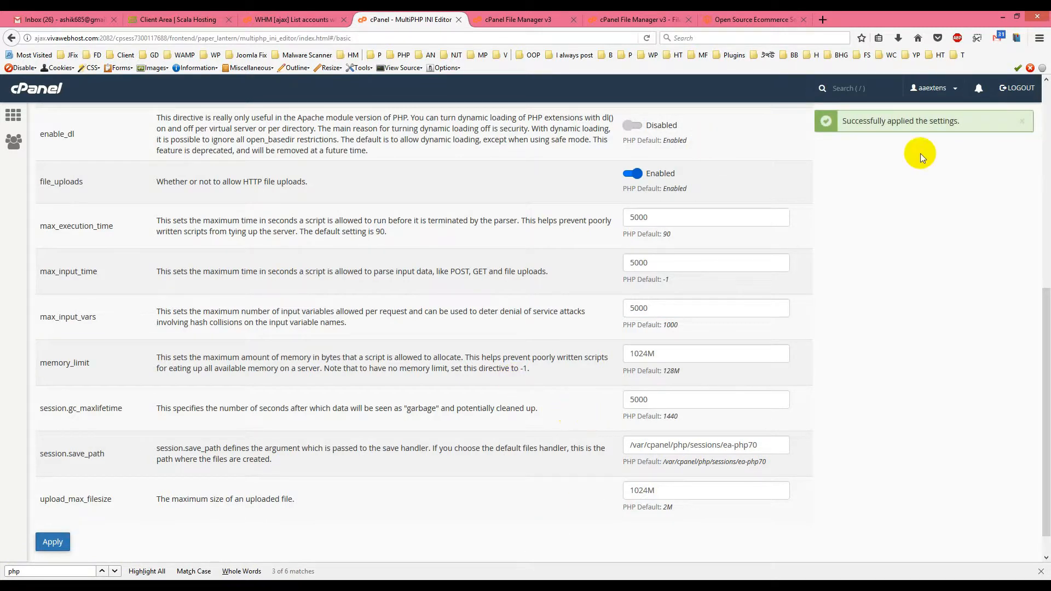
# Glance at the public_html file listing, then come back to the PHP INI editor.
pyautogui.click(519, 20)
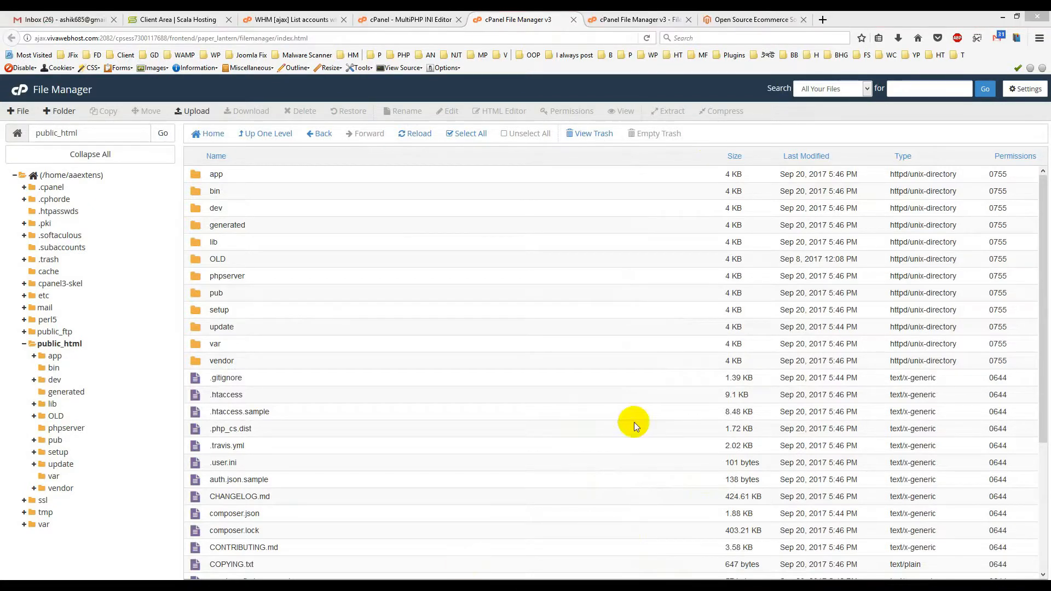
pyautogui.click(427, 16)
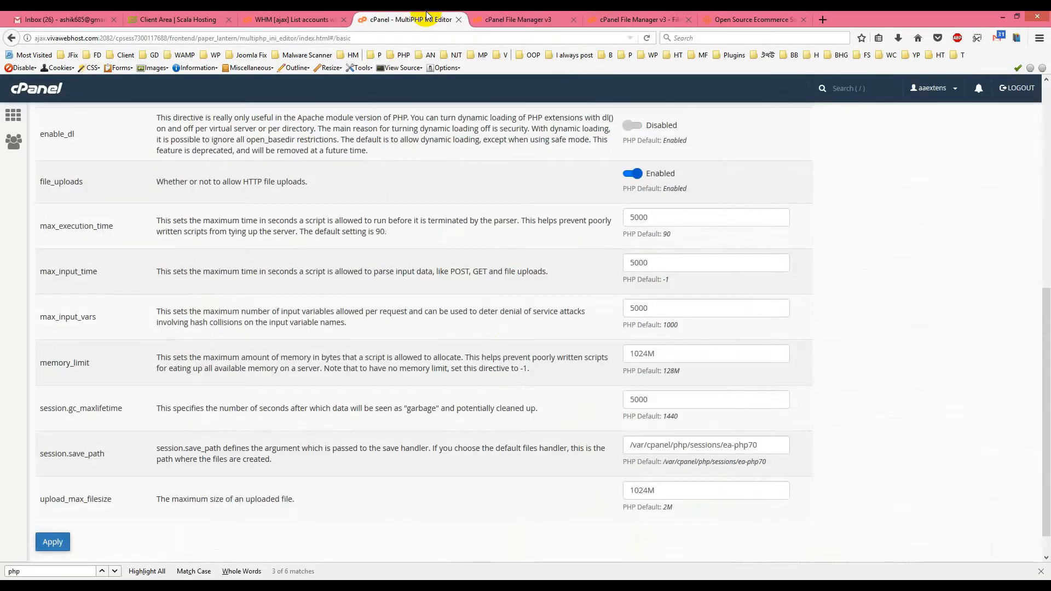
pyautogui.click(298, 20)
pyautogui.click(411, 21)
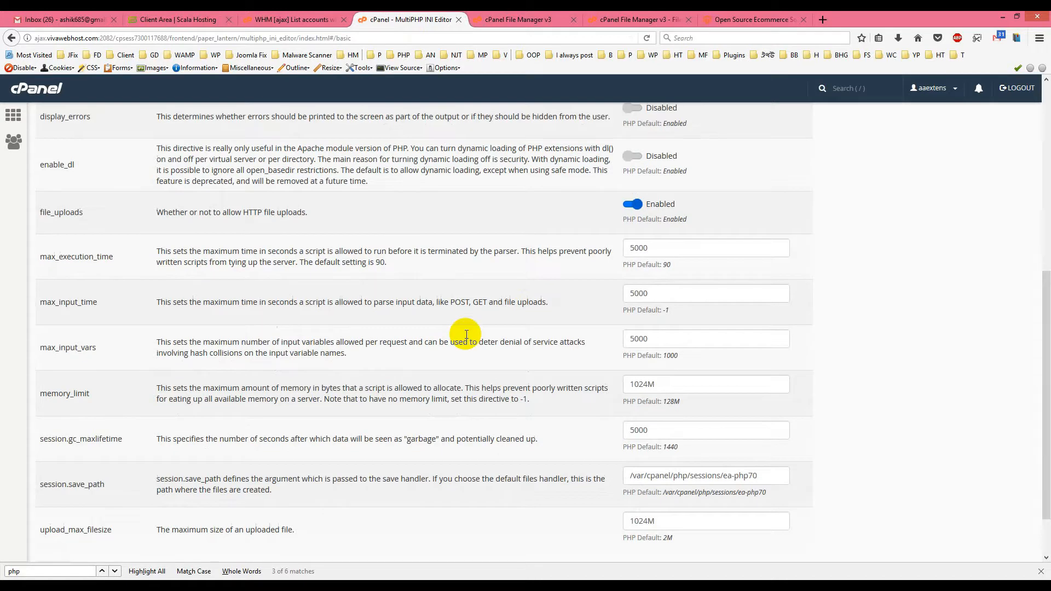
# Copy the primary domain devsgarage.net and load devsgarage.net/setup in the File Upload tab.
pyautogui.scroll(3, 486, 352)
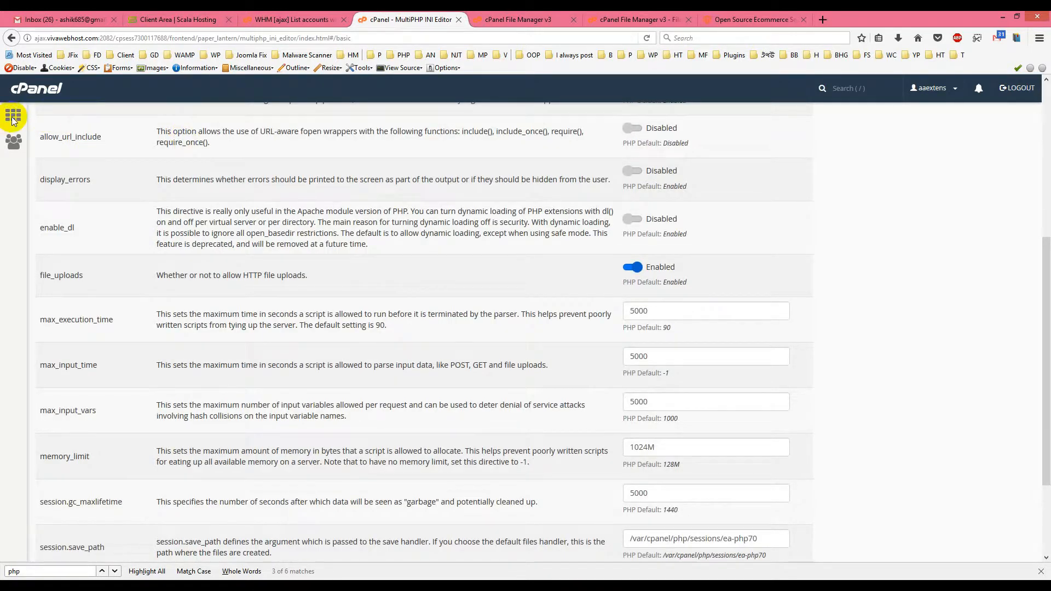
pyautogui.click(13, 117)
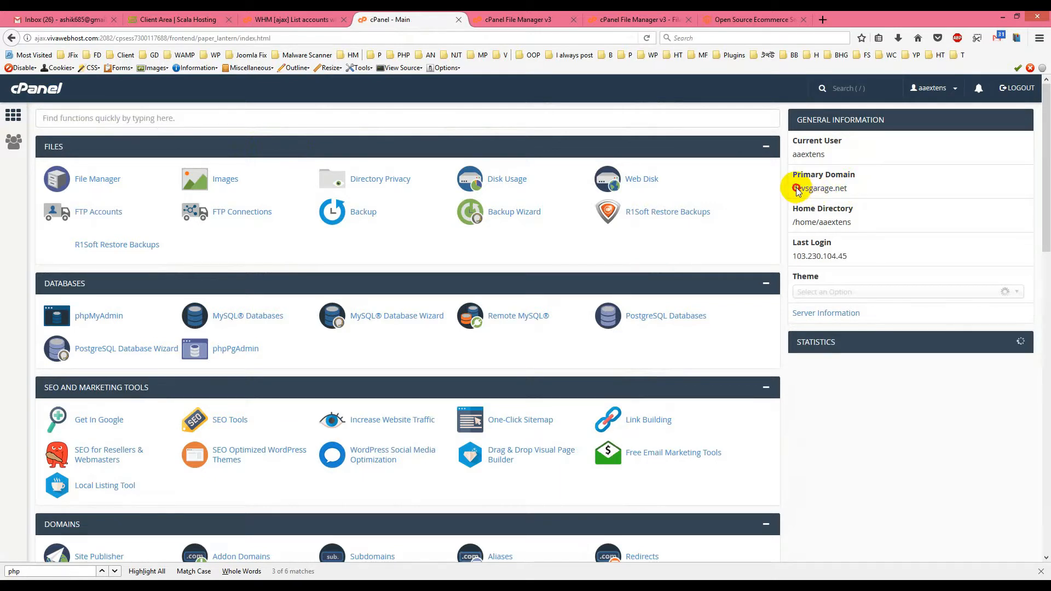
pyautogui.moveTo(795, 192); pyautogui.dragTo(847, 188)
pyautogui.hotkey('ctrl', 'c')
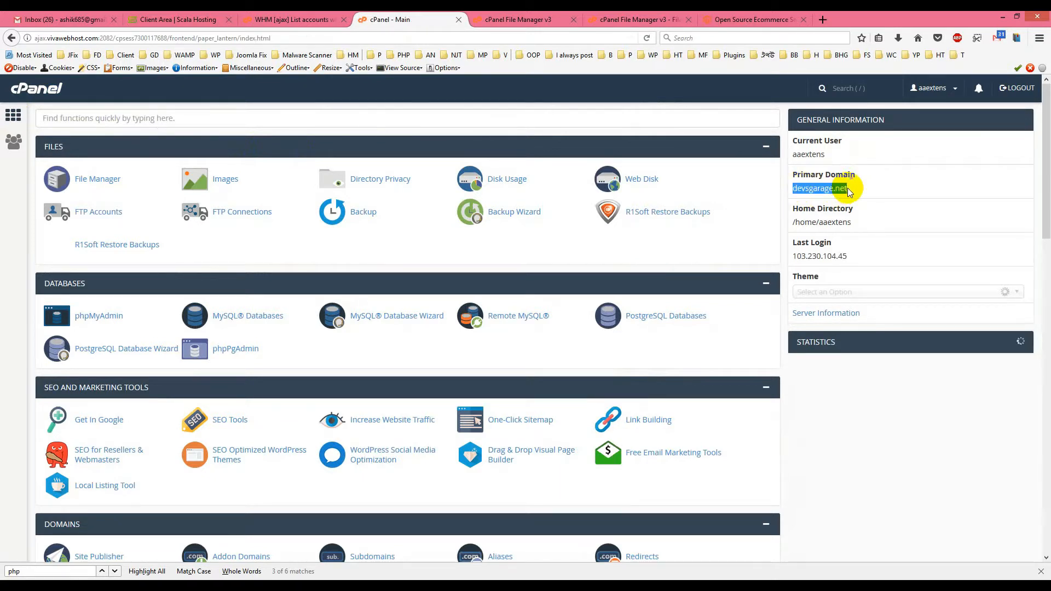
pyautogui.click(665, 17)
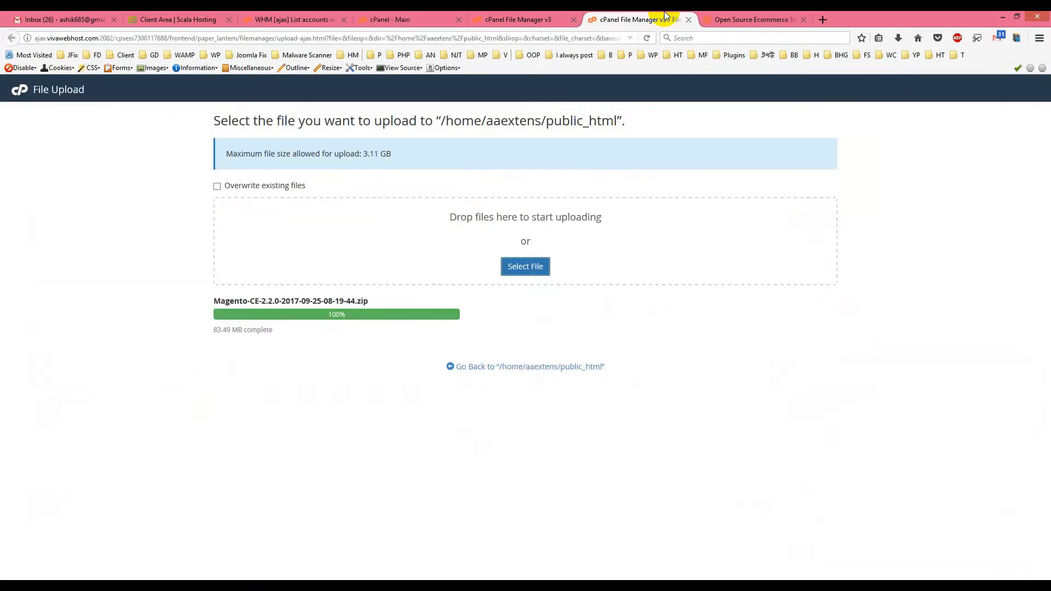
pyautogui.click(480, 39)
pyautogui.hotkey('ctrl', 'v')
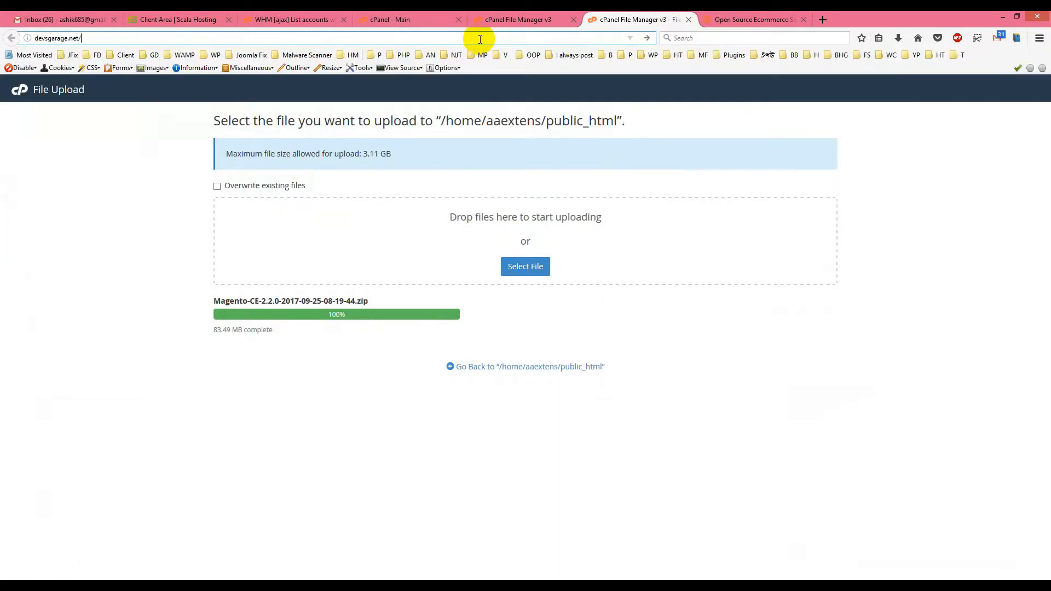
pyautogui.write('setup')
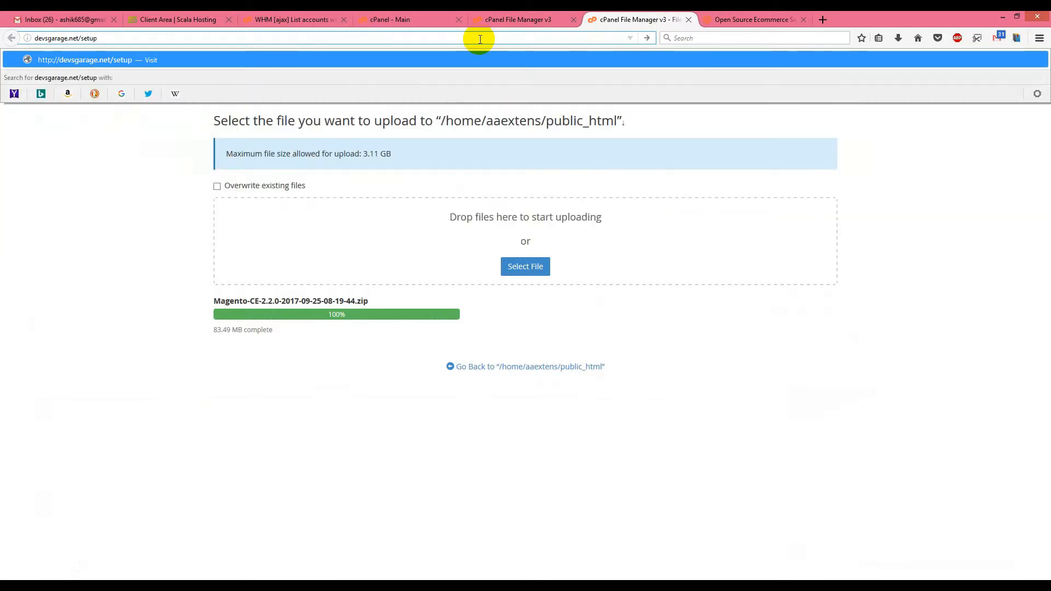
pyautogui.press('Return')
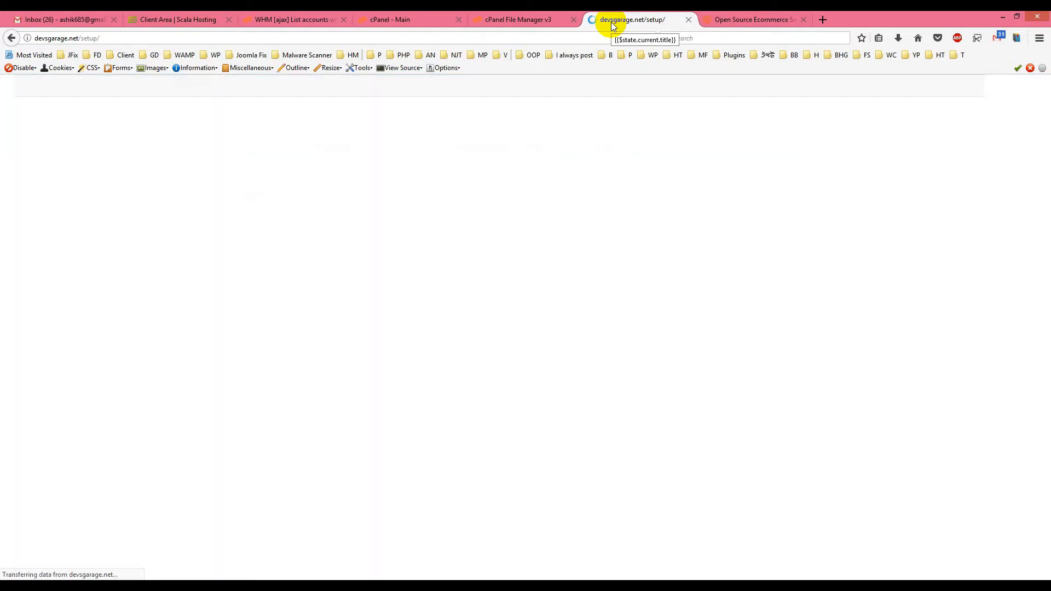
# Agree to the terms, pass the readiness check, and continue to the database step.
pyautogui.click(518, 310)
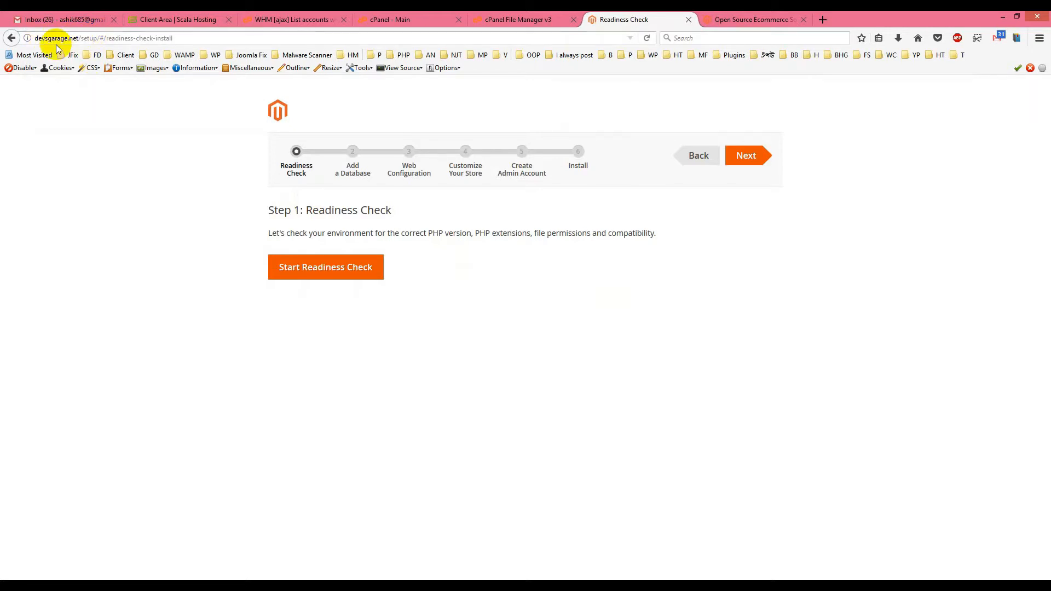
pyautogui.click(311, 273)
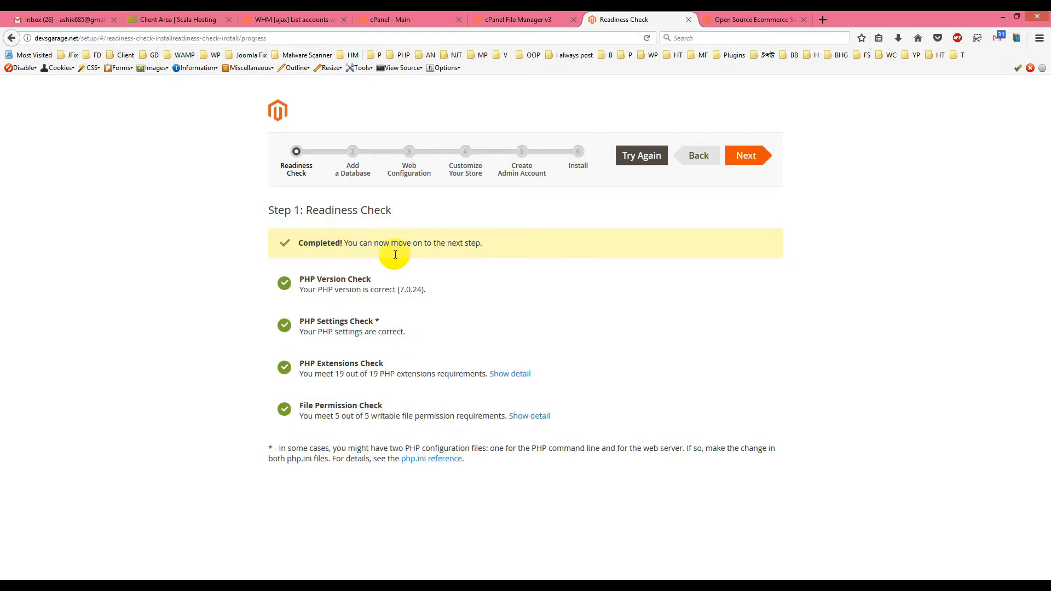
pyautogui.click(745, 162)
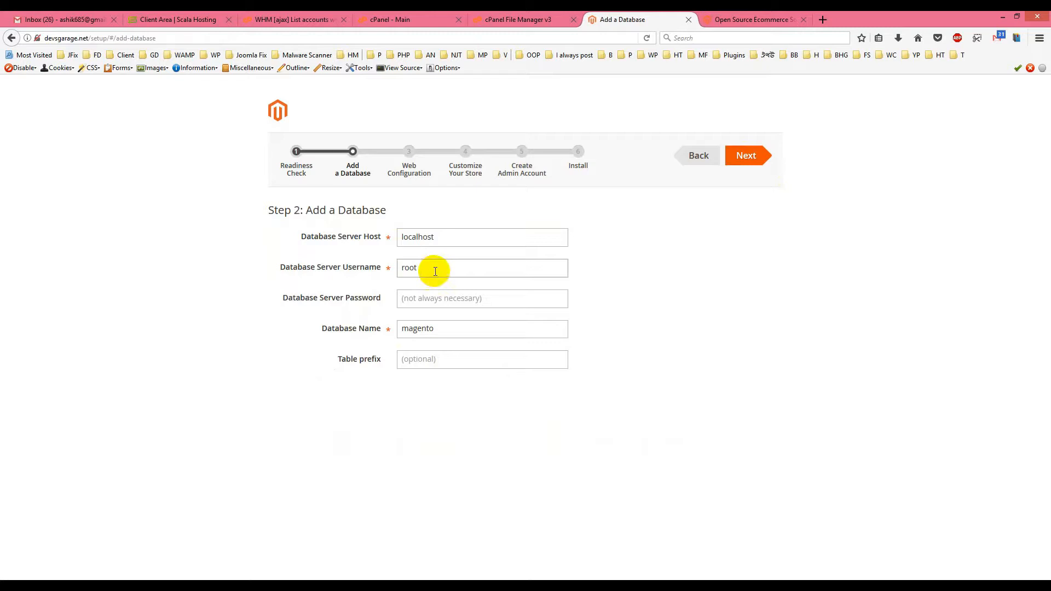
# Paste the database name and database user name from the notes into the form.
pyautogui.moveTo(451, 586)
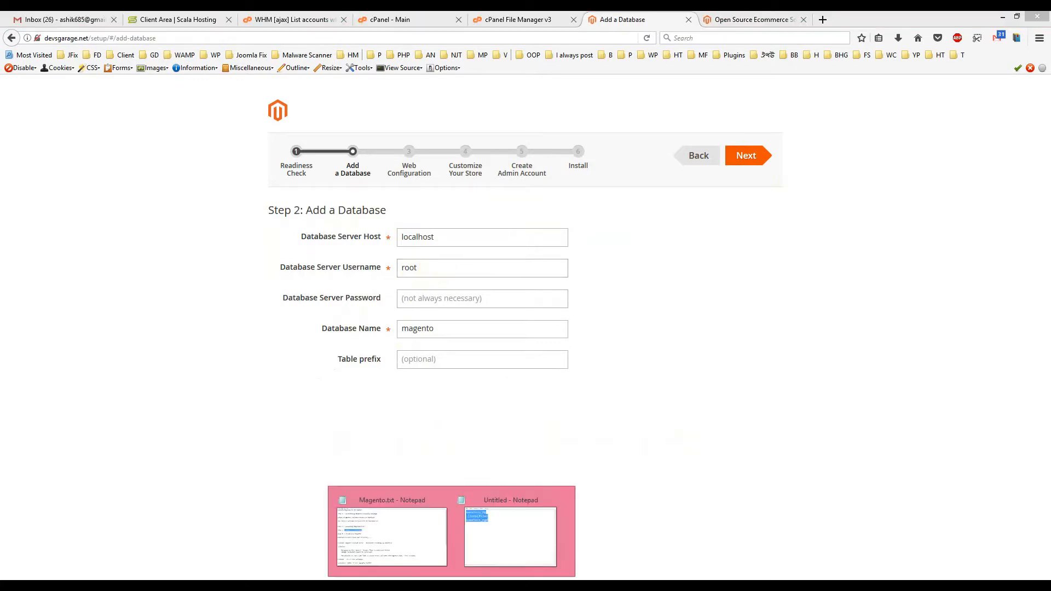
pyautogui.click(520, 522)
pyautogui.moveTo(521, 331); pyautogui.dragTo(406, 325)
pyautogui.hotkey('ctrl', 'c')
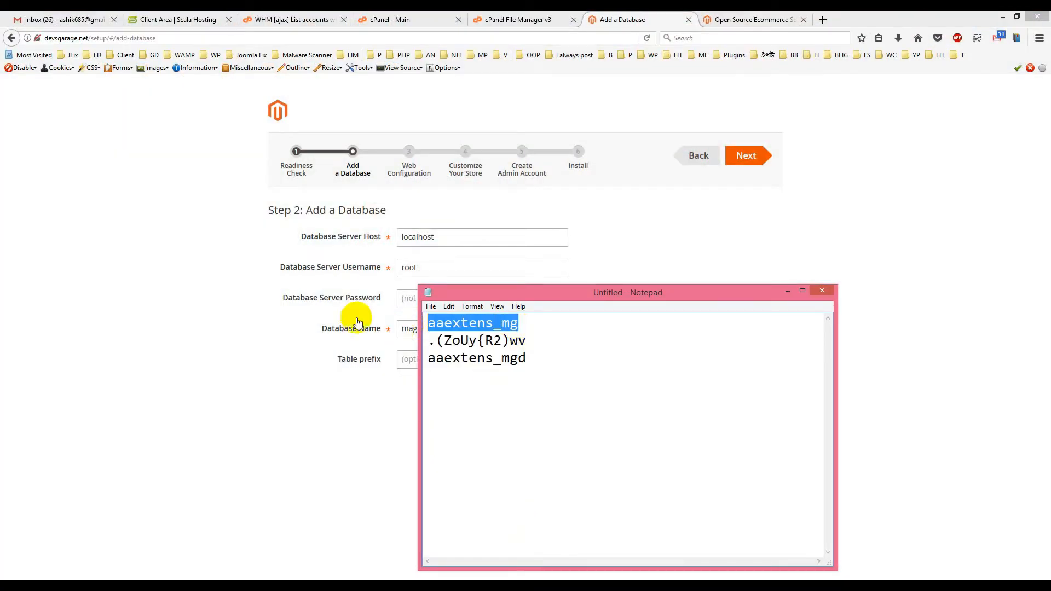
pyautogui.click(405, 296)
pyautogui.click(537, 399)
pyautogui.doubleClick(441, 330)
pyautogui.hotkey('ctrl', 'v')
pyautogui.moveTo(454, 586)
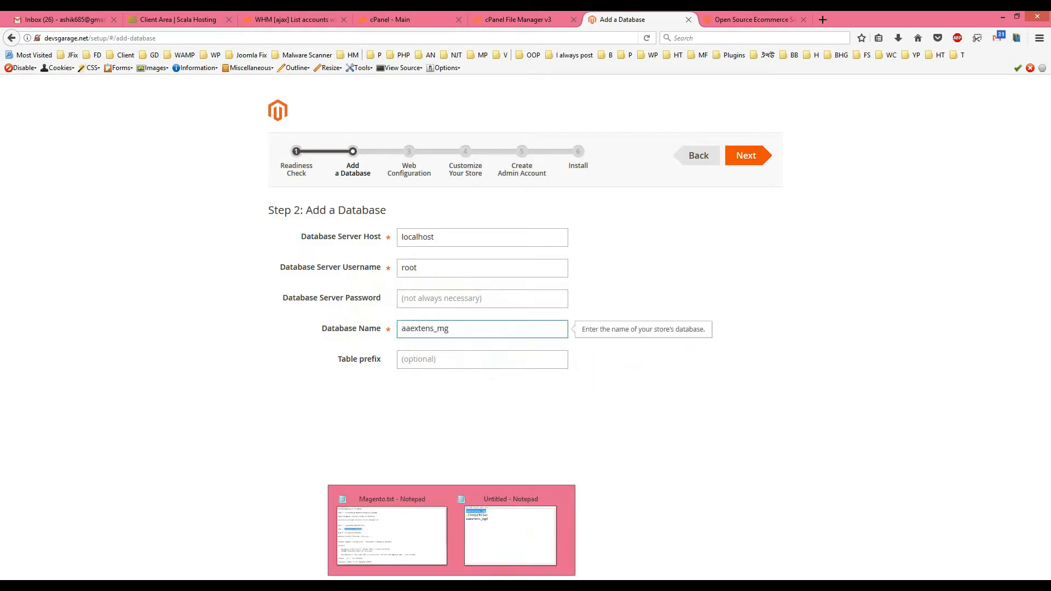
pyautogui.click(523, 528)
pyautogui.moveTo(544, 372); pyautogui.dragTo(429, 359)
pyautogui.hotkey('ctrl', 'c')
pyautogui.doubleClick(412, 267)
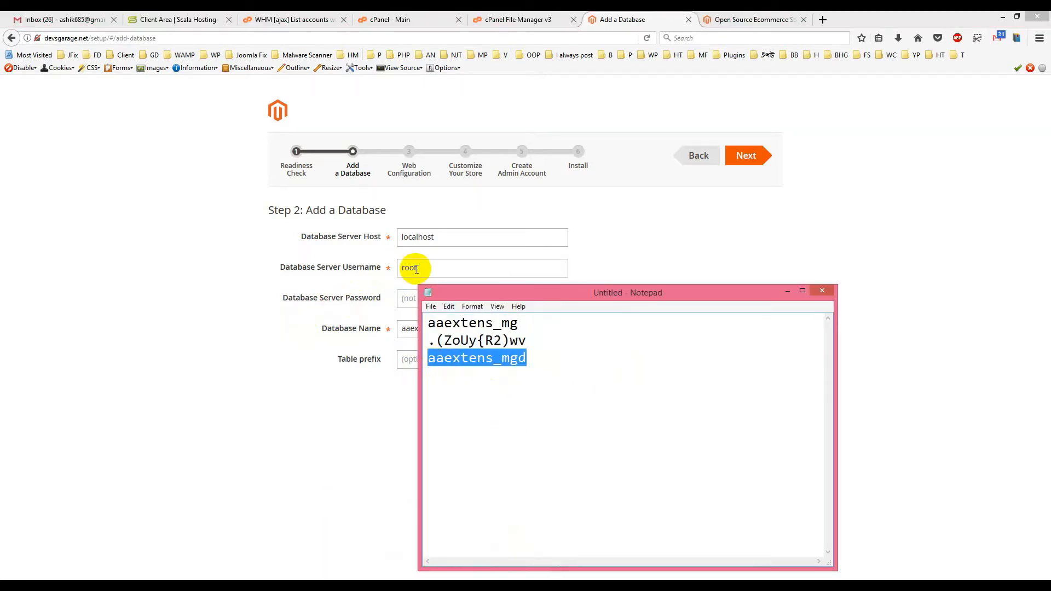
pyautogui.hotkey('ctrl', 'v')
# Paste the database password from the notes and continue to Web Configuration.
pyautogui.moveTo(454, 586)
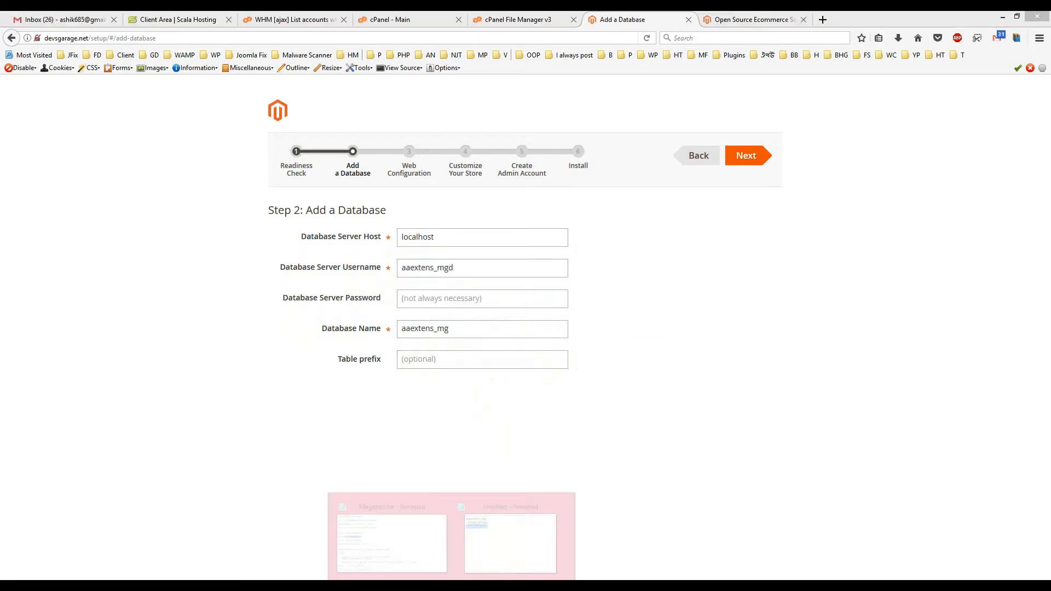
pyautogui.click(511, 535)
pyautogui.moveTo(528, 340); pyautogui.dragTo(429, 340)
pyautogui.hotkey('ctrl', 'c')
pyautogui.click(261, 315)
pyautogui.click(463, 302)
pyautogui.hotkey('ctrl', 'v')
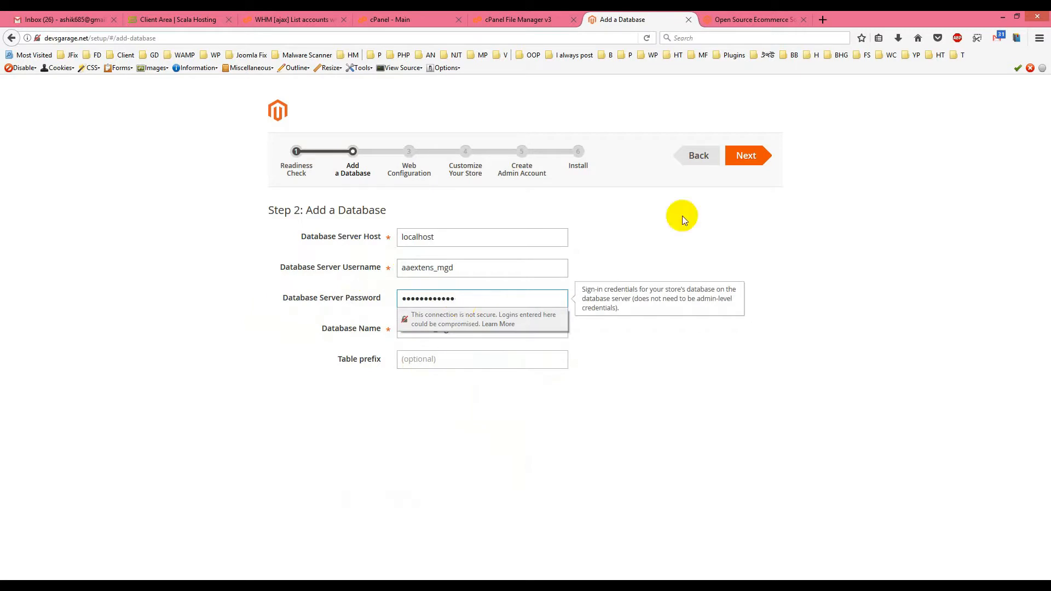
pyautogui.click(742, 155)
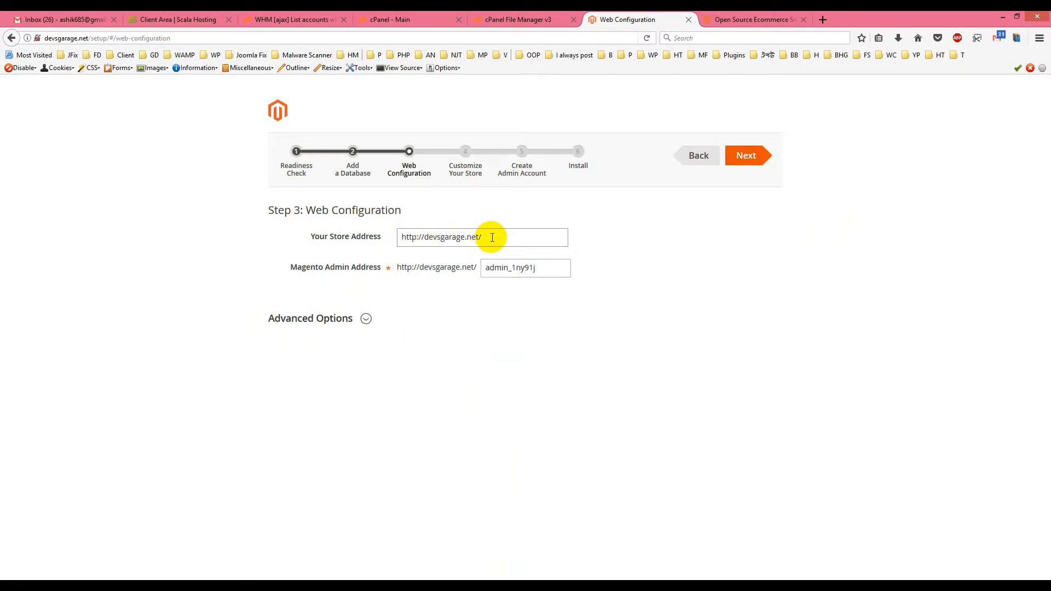
pyautogui.moveTo(540, 267); pyautogui.dragTo(474, 267)
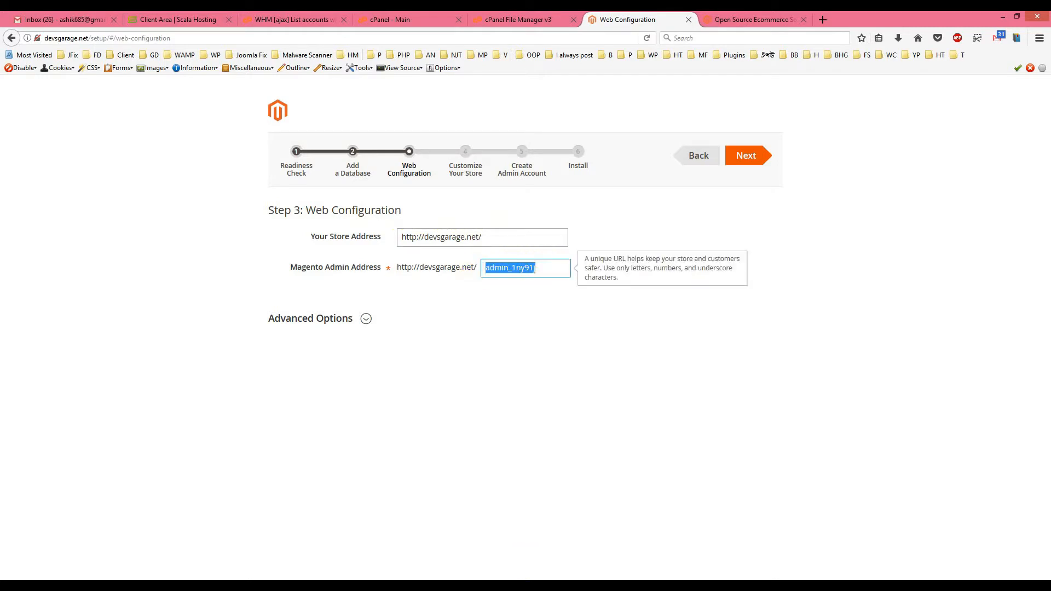
pyautogui.click(551, 543)
pyautogui.click(636, 375)
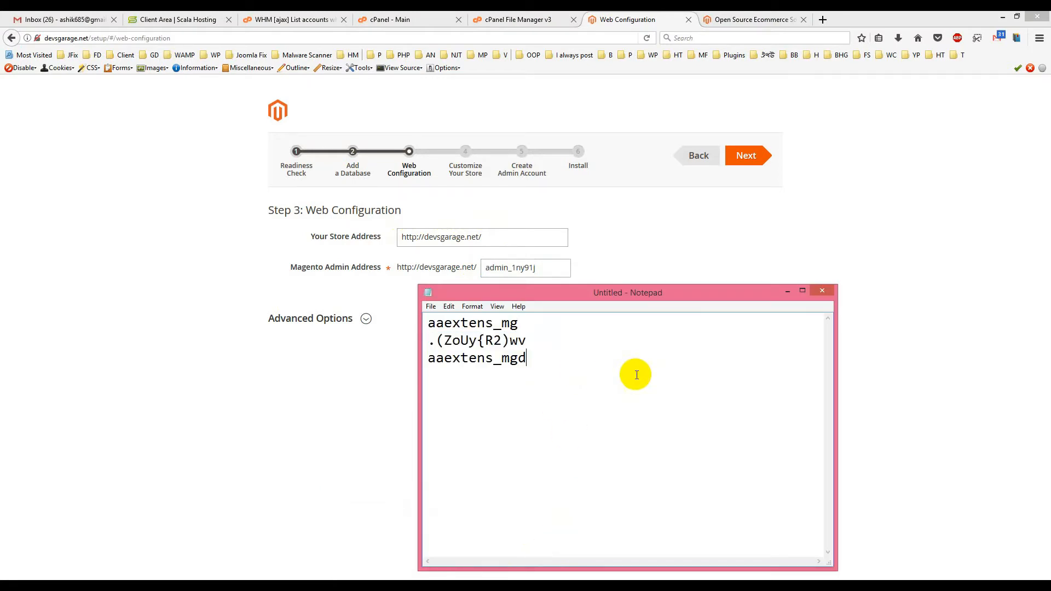
pyautogui.press('Return')
pyautogui.press('Return')
pyautogui.hotkey('ctrl', 'v')
pyautogui.click(328, 377)
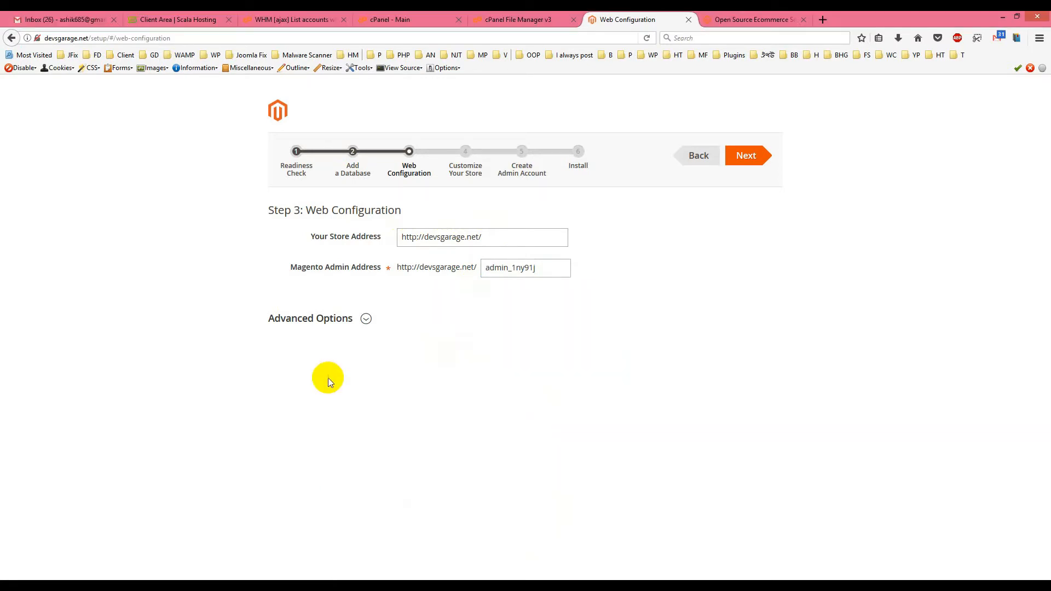
pyautogui.click(744, 156)
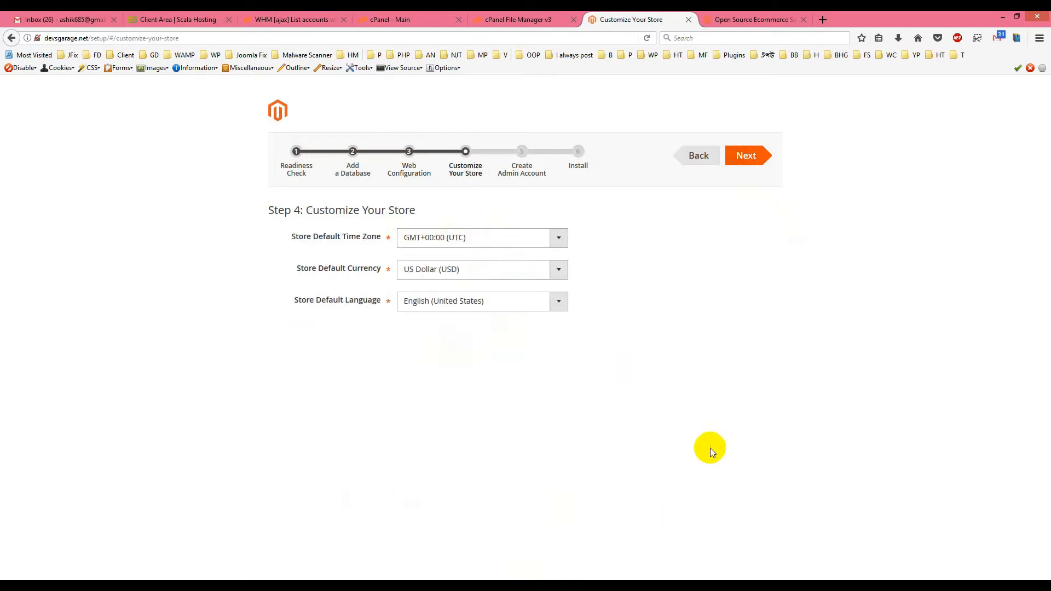
# Accept the store defaults and enter admin username 'admin' and the admin e-mail address.
pyautogui.click(746, 158)
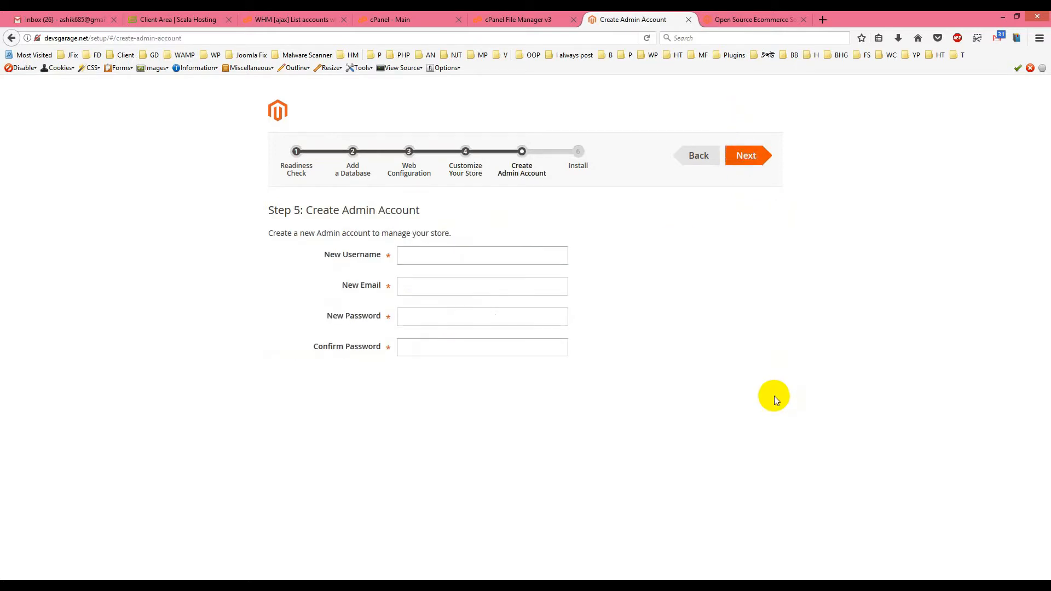
pyautogui.click(451, 263)
pyautogui.write('admin')
pyautogui.press('Tab')
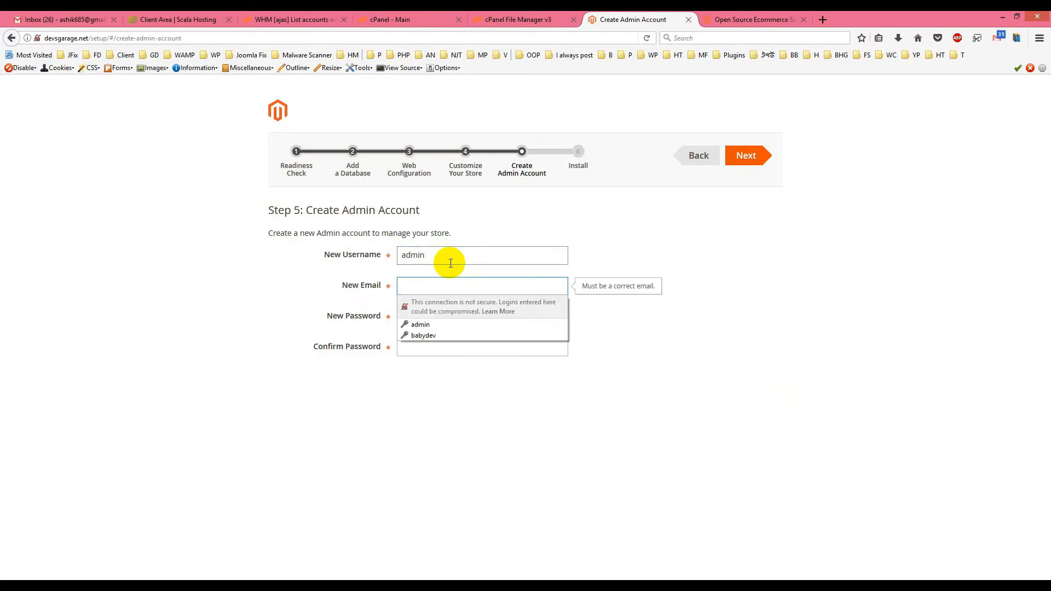
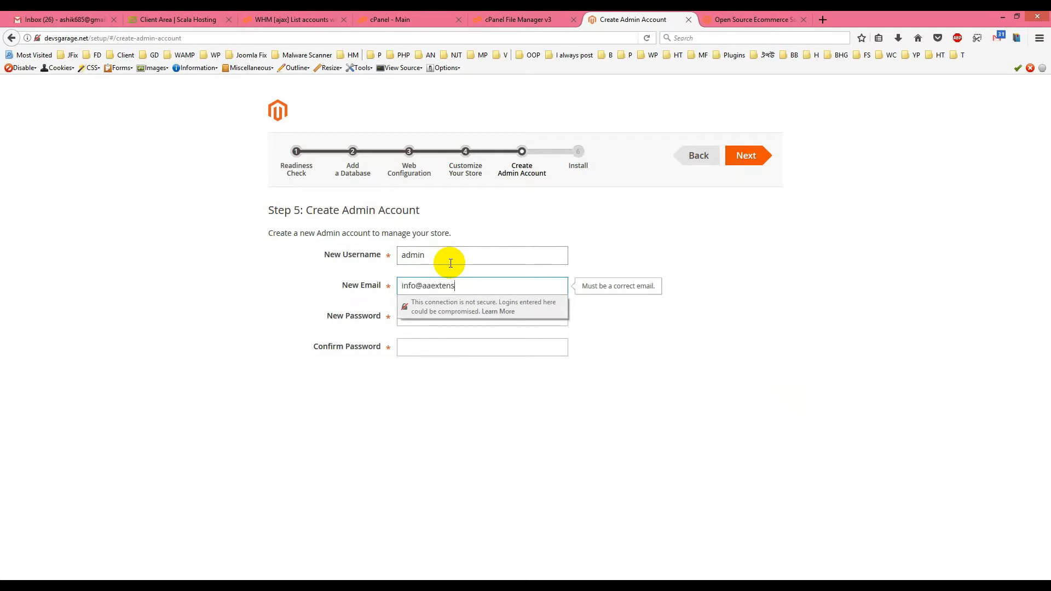
pyautogui.click(633, 353)
# Paste the saved password into both password fields and submit the admin account.
pyautogui.moveTo(533, 580)
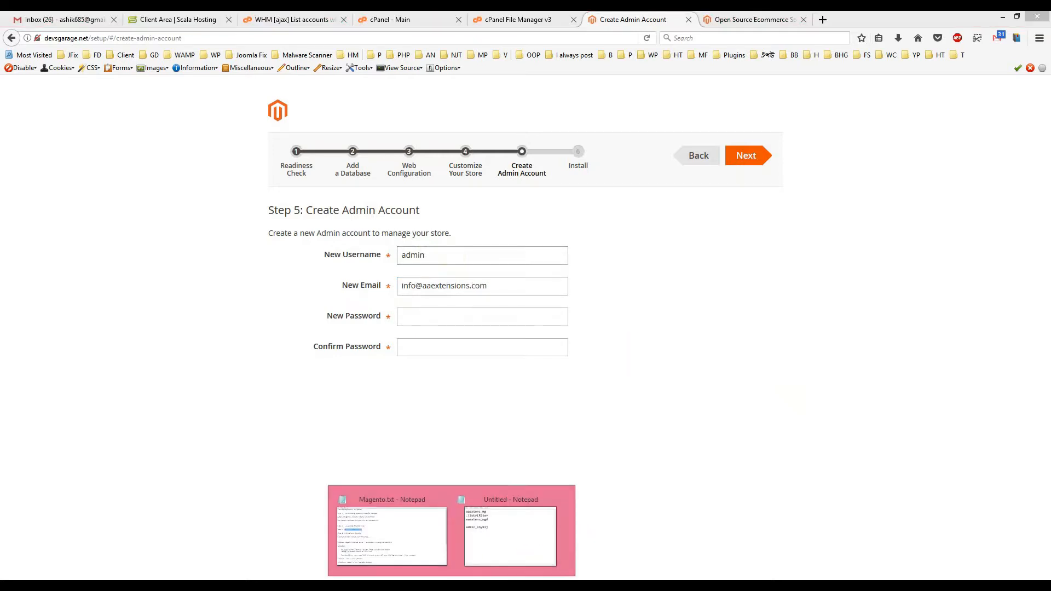
pyautogui.click(526, 526)
pyautogui.moveTo(527, 341); pyautogui.dragTo(356, 356)
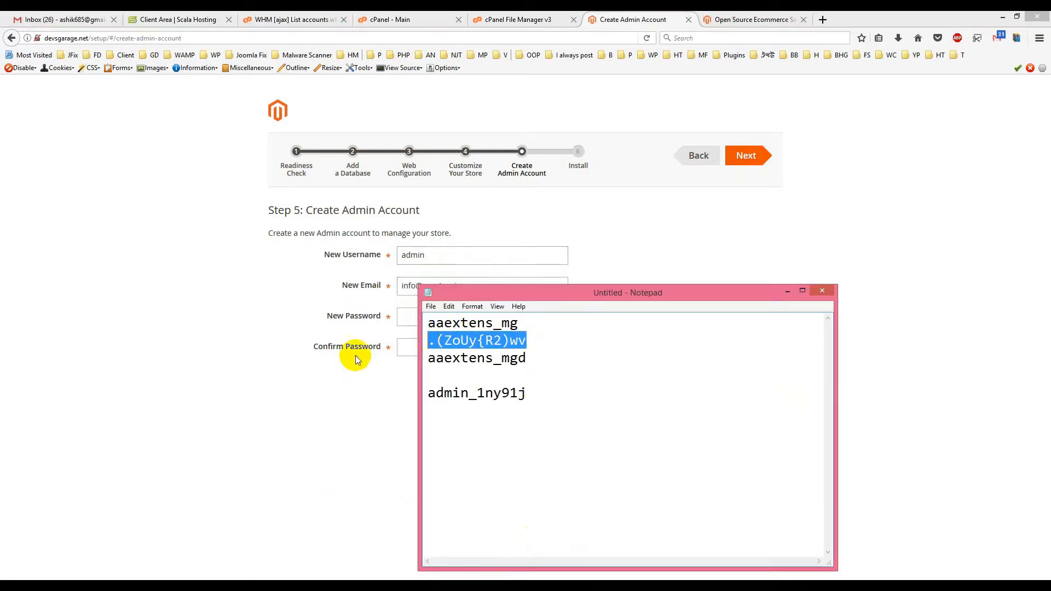
pyautogui.click(414, 317)
pyautogui.hotkey('ctrl', 'v')
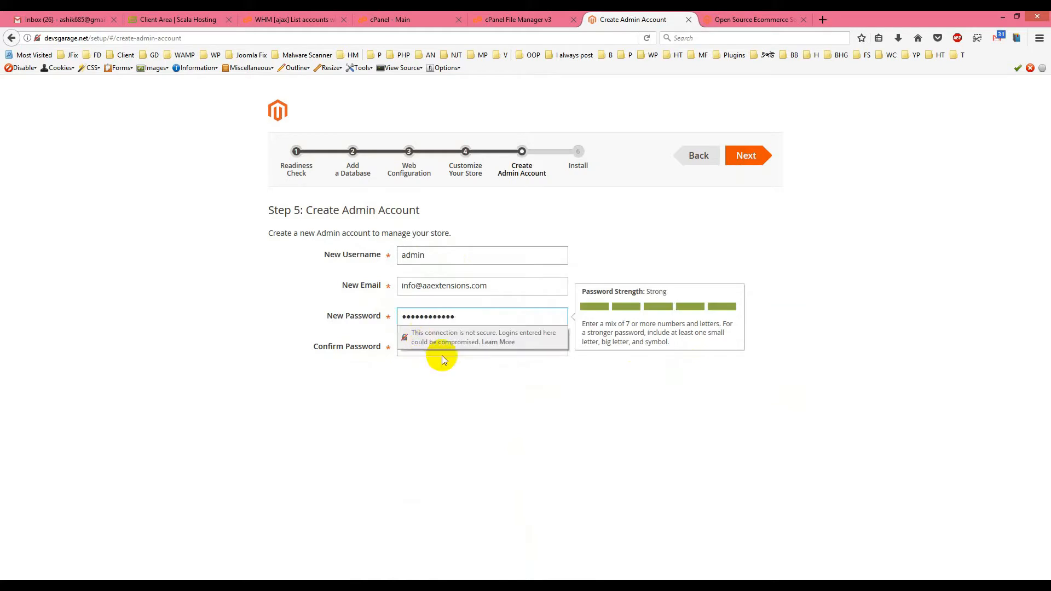
pyautogui.click(445, 352)
pyautogui.hotkey('ctrl', 'v')
pyautogui.click(750, 156)
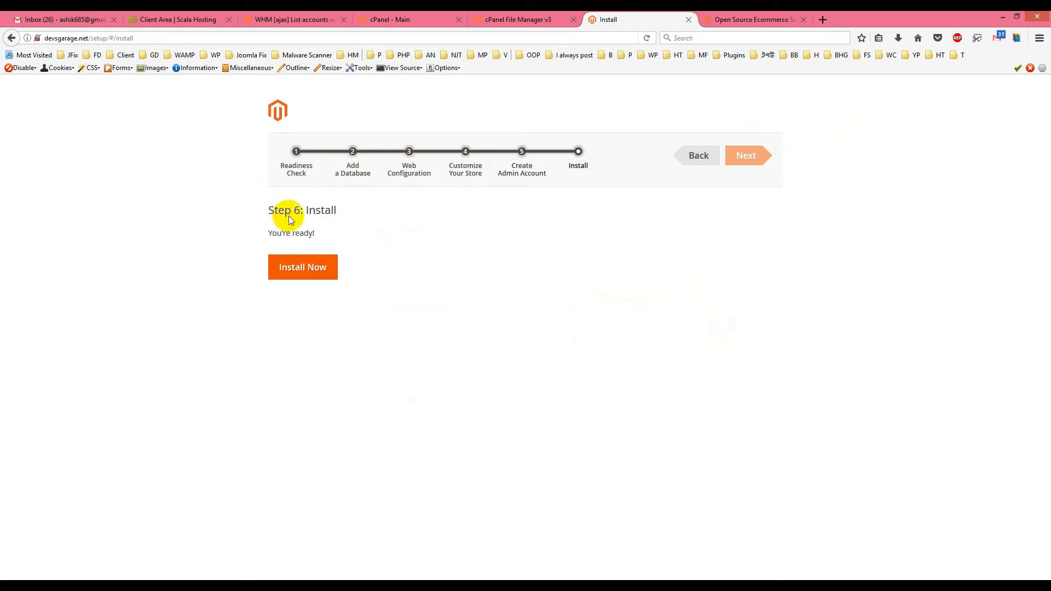
# Launch Install Now and let Magento finish installing to the Success page.
pyautogui.click(305, 272)
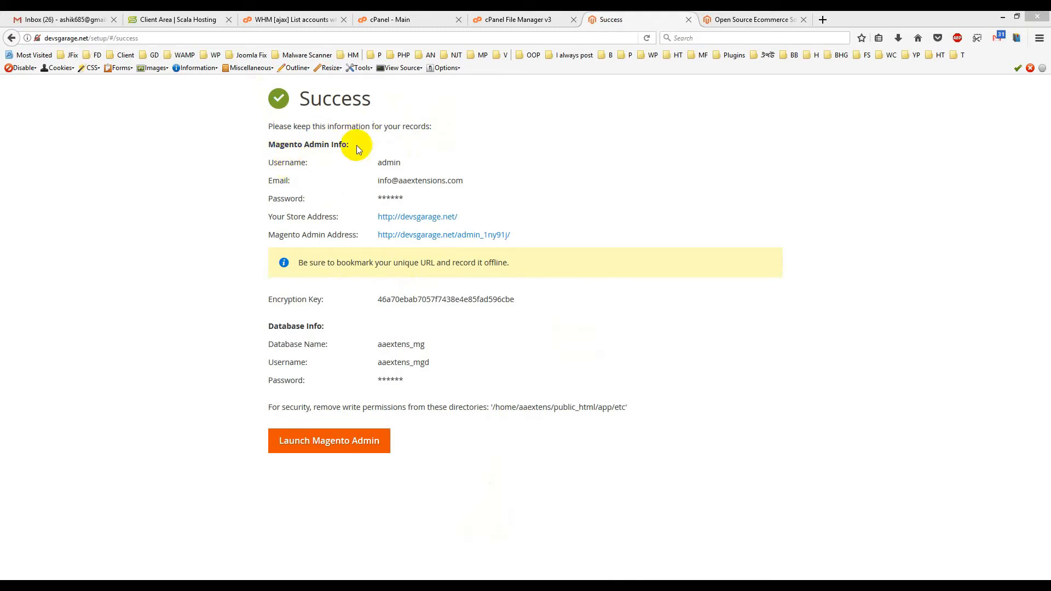
# Open the devsgarage.net store address in a new tab and view the Luma Home Page.
pyautogui.rightClick(410, 219)
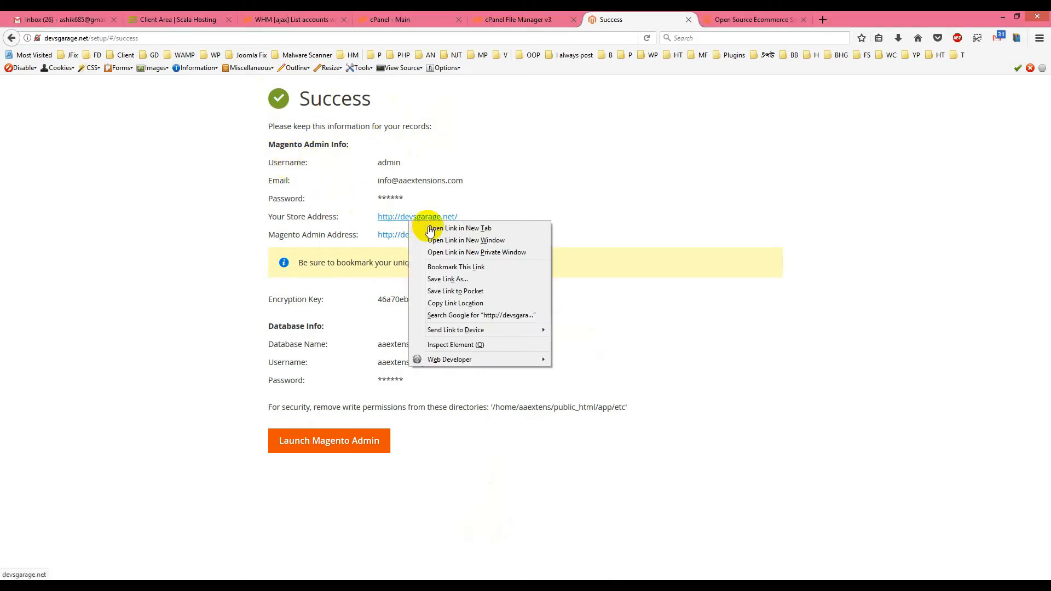
pyautogui.click(430, 228)
pyautogui.click(739, 19)
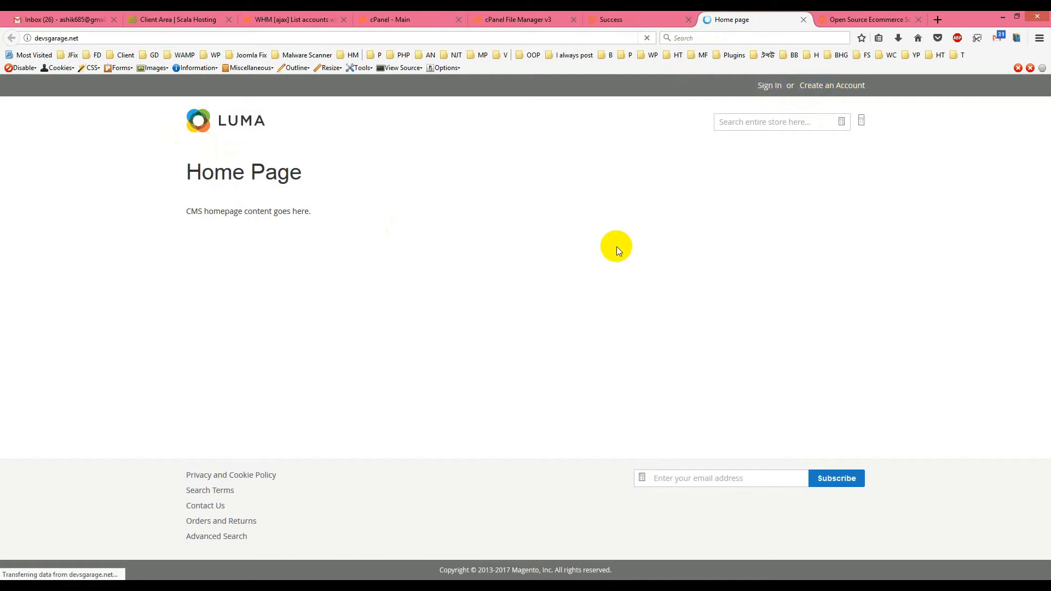
pyautogui.moveTo(311, 211); pyautogui.dragTo(186, 213)
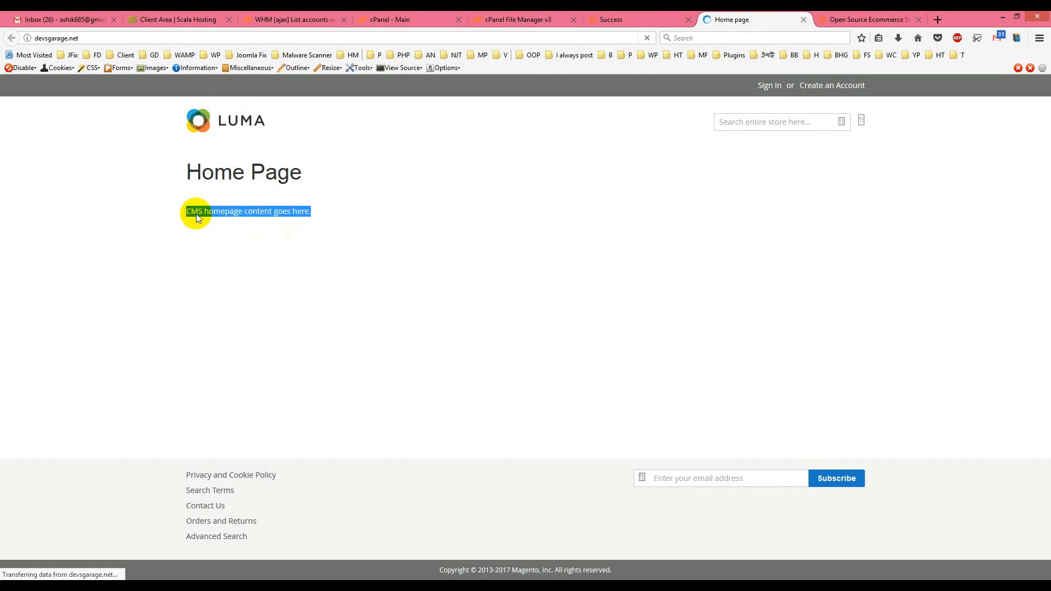
pyautogui.click(370, 237)
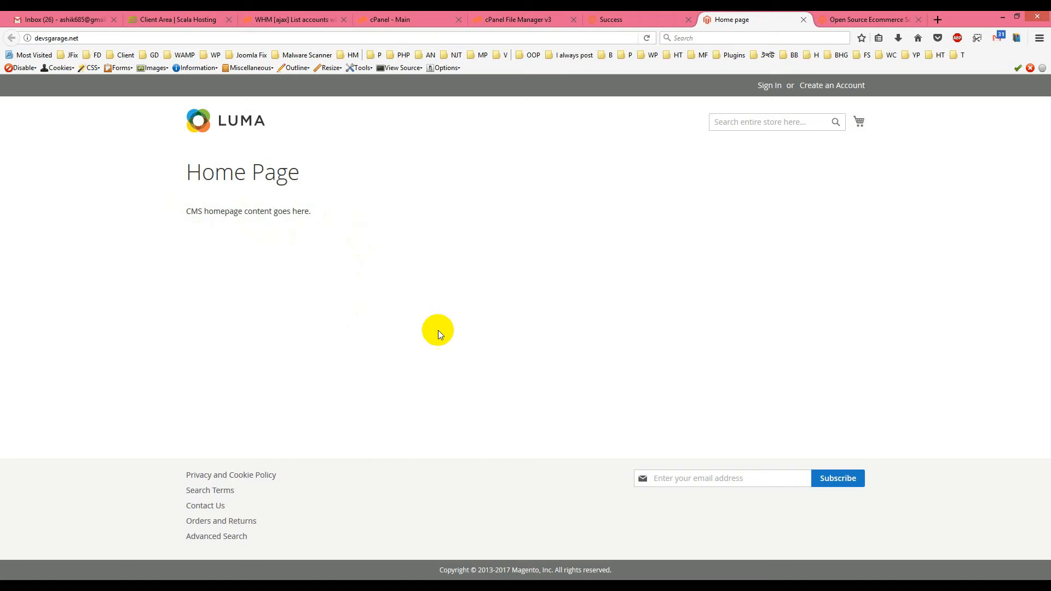
# Open the Magento Admin address from the Success page and look up the admin password in the notes.
pyautogui.click(646, 10)
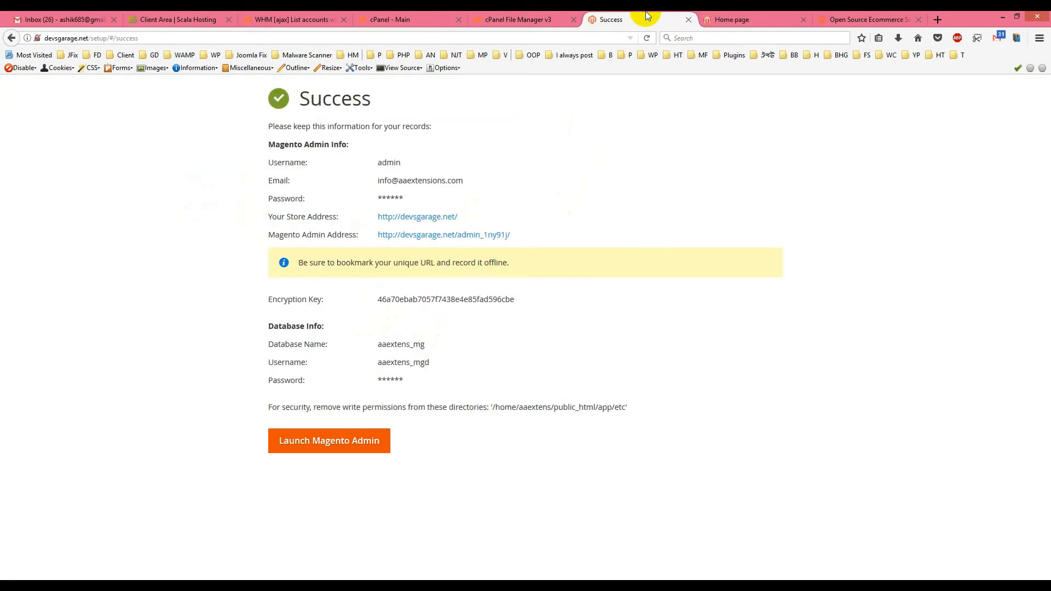
pyautogui.click(406, 235)
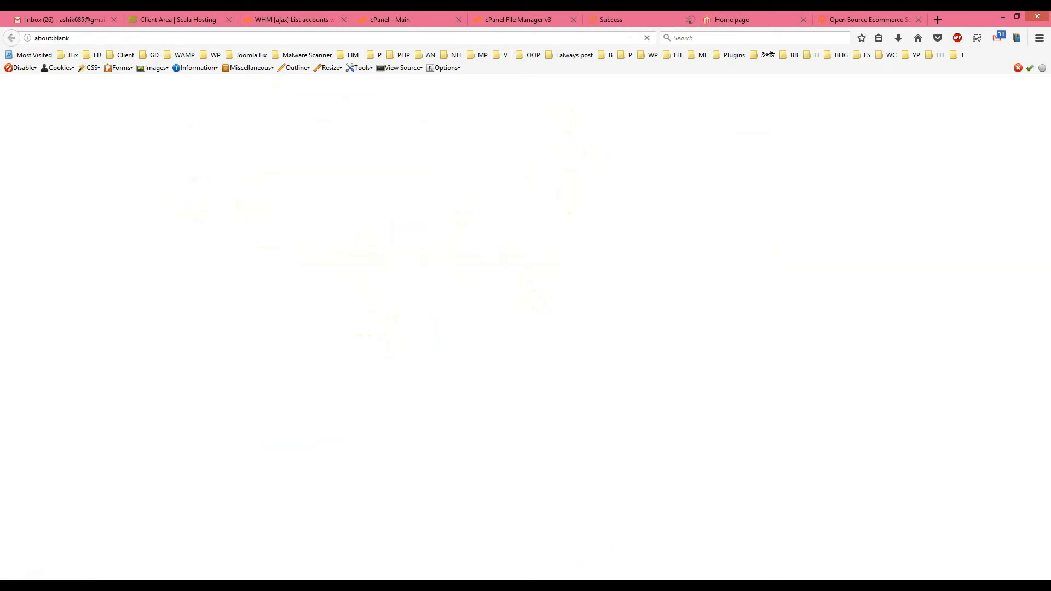
pyautogui.moveTo(451, 586)
pyautogui.click(534, 511)
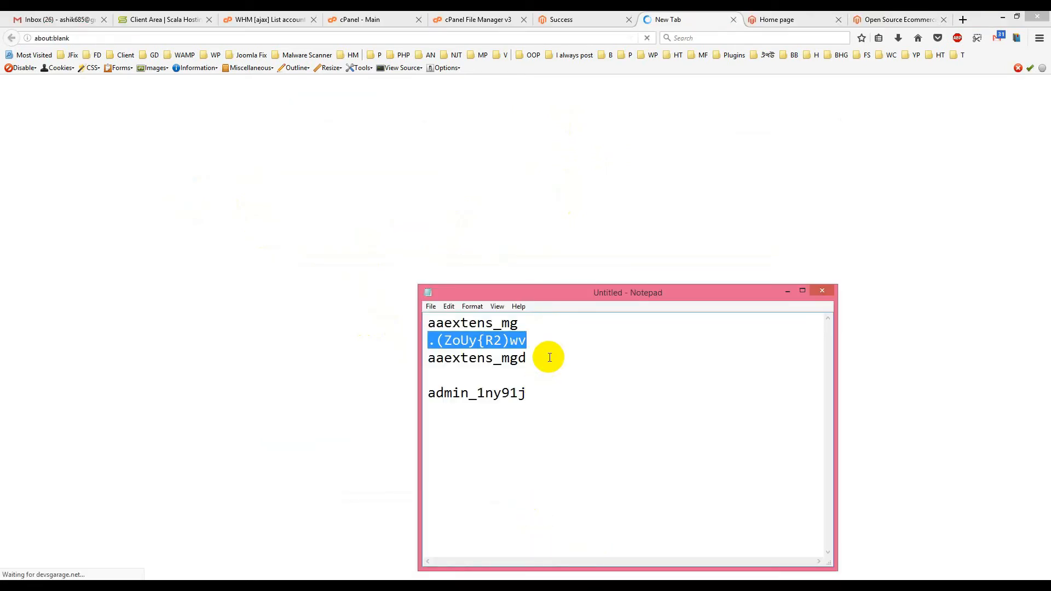
pyautogui.click(672, 15)
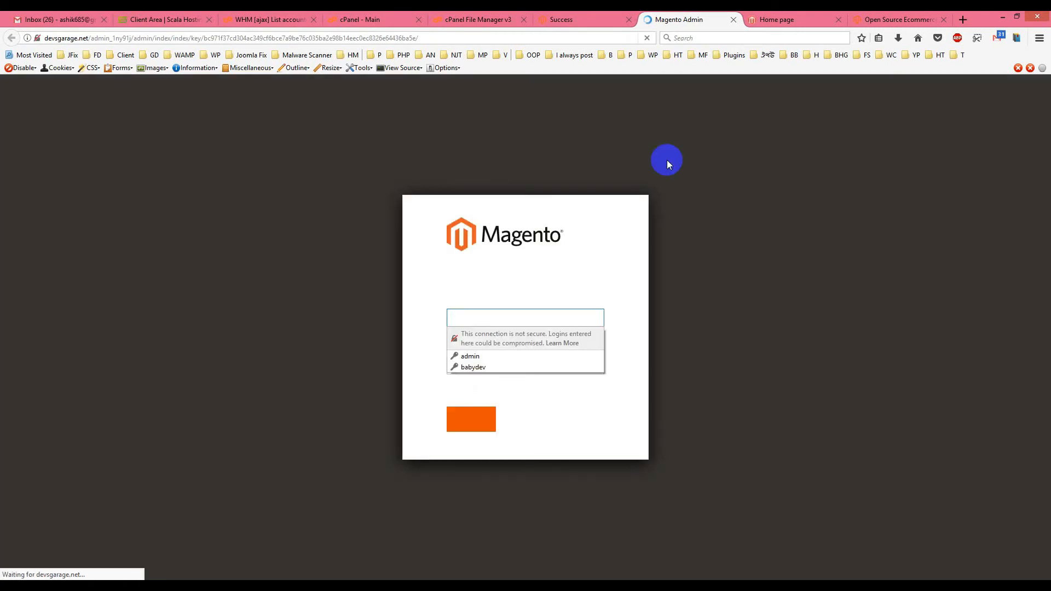
# Sign in to Magento Admin with the saved admin login, declining to update the saved login.
pyautogui.click(506, 317)
pyautogui.write('a')
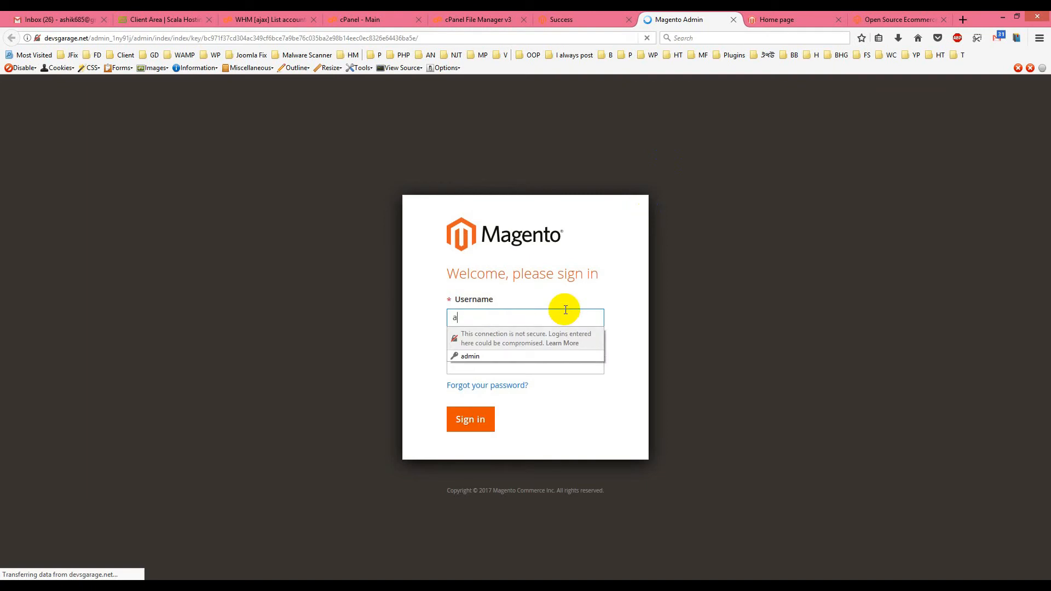
pyautogui.click(563, 356)
pyautogui.click(535, 365)
pyautogui.click(473, 420)
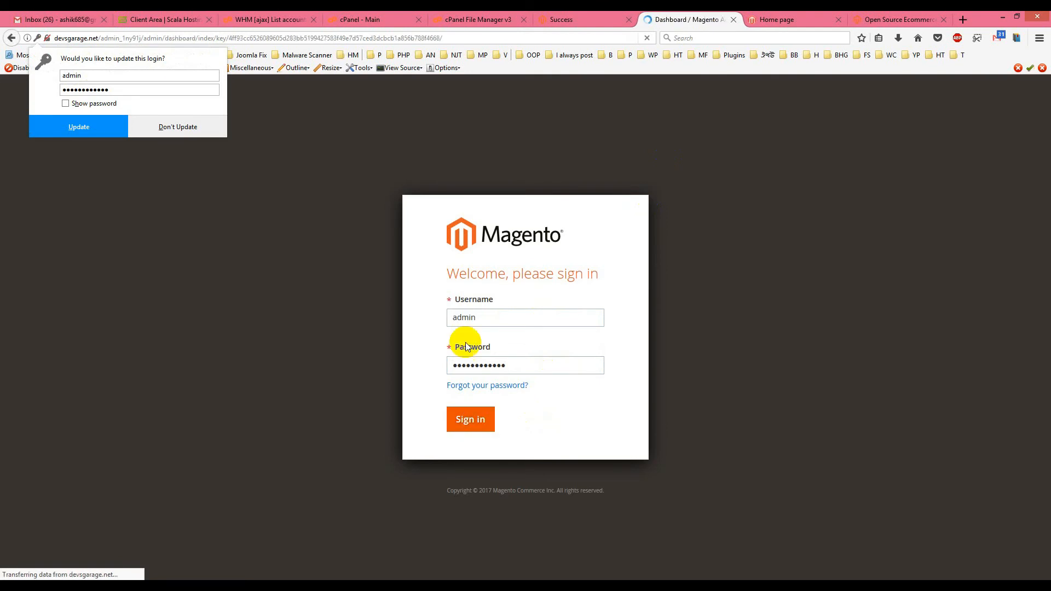
pyautogui.click(161, 131)
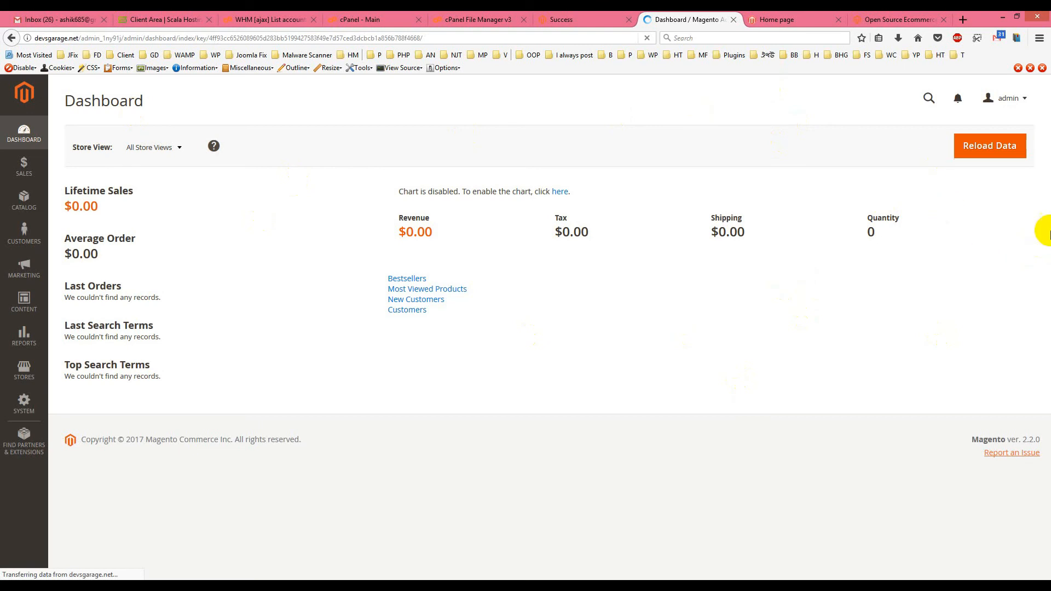
# Recheck the storefront and admin Dashboard tabs, then scroll cPanel's main page to its tool sections.
pyautogui.click(812, 17)
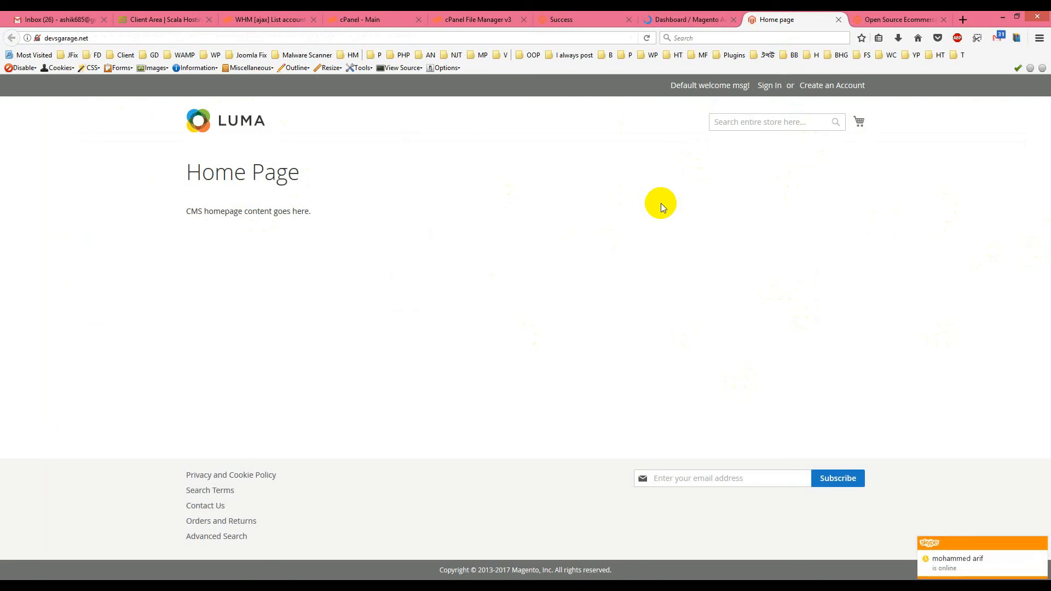
pyautogui.click(691, 17)
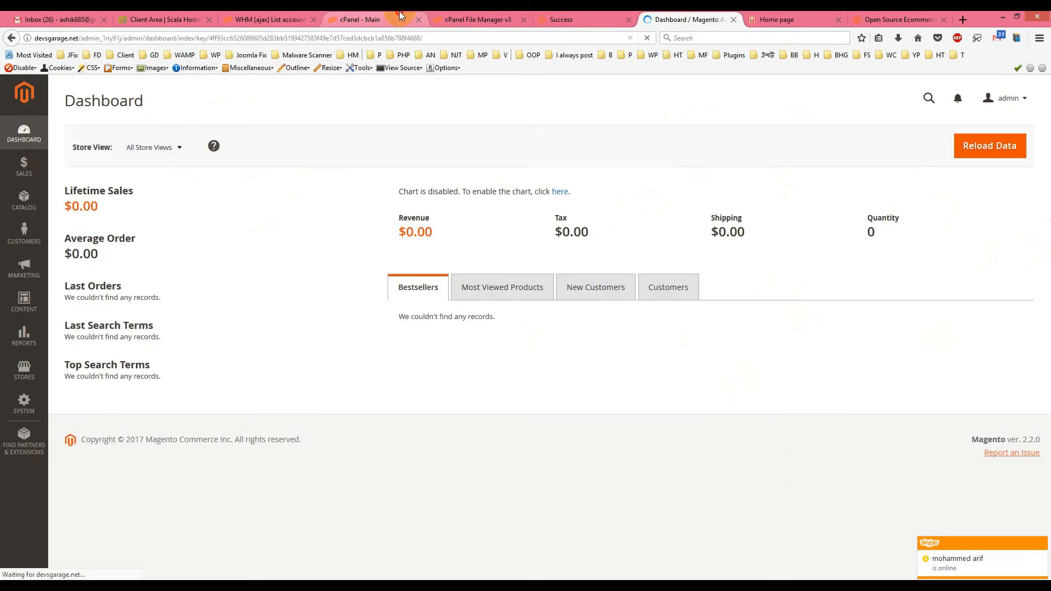
pyautogui.click(399, 14)
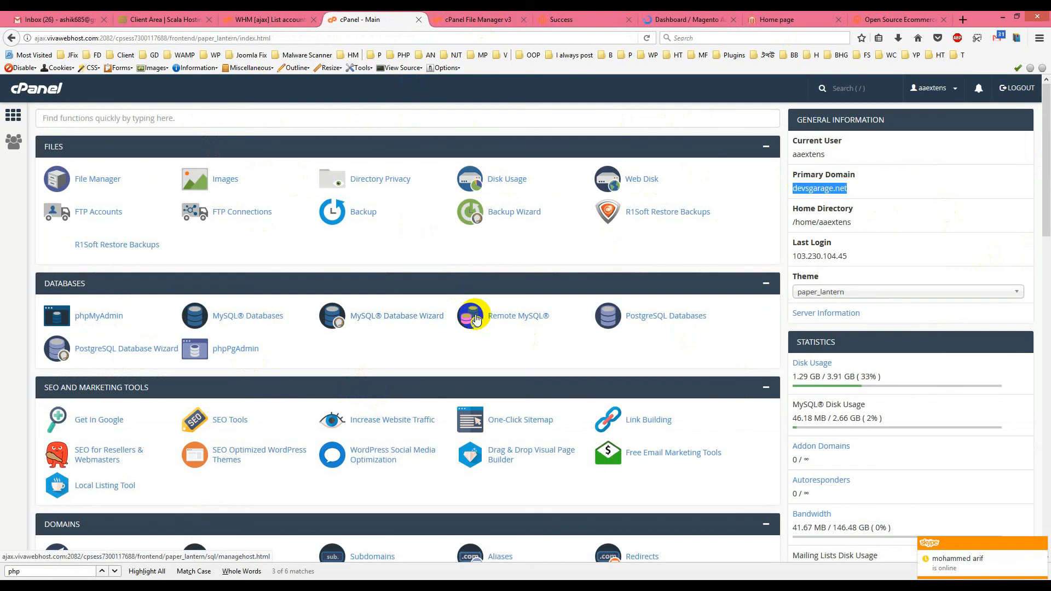
pyautogui.scroll(-2, 418, 352)
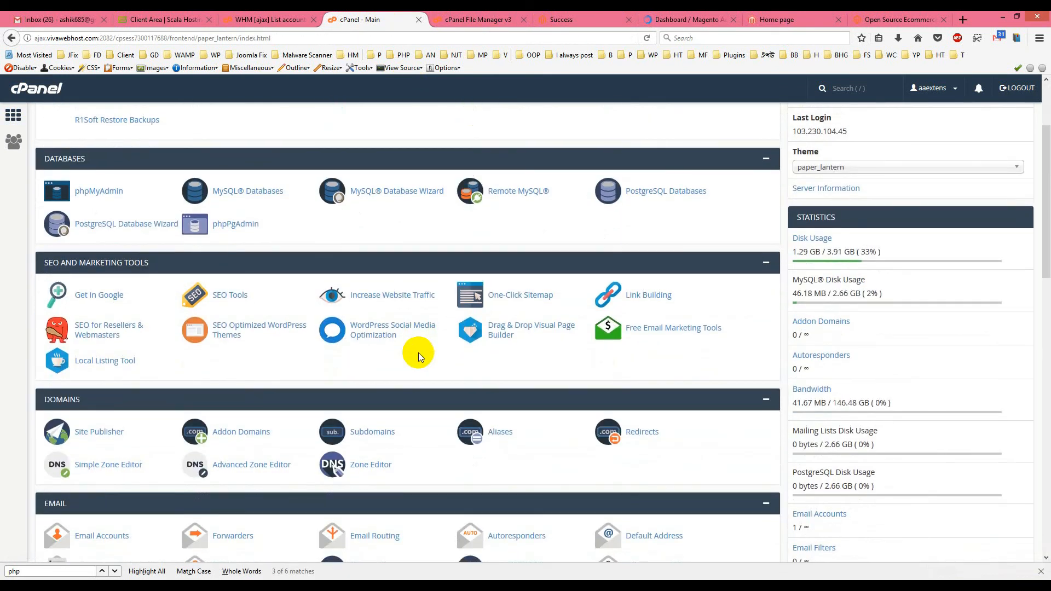